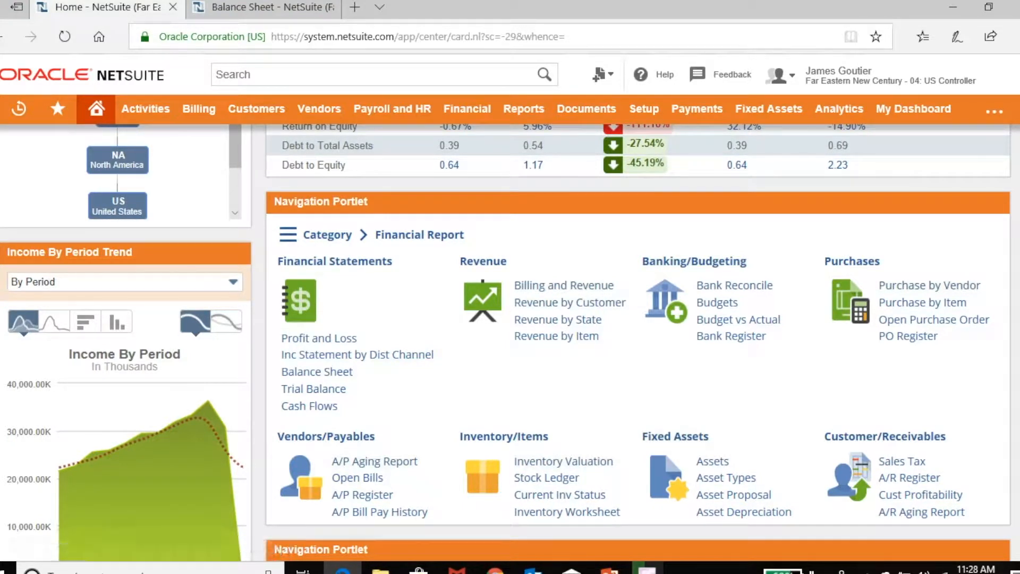
Open the Balance Sheet report from the home dashboard's financial links.
{"action": "scroll", "coordinate": [637, 340], "scroll_direction": "down", "scroll_amount": 1}
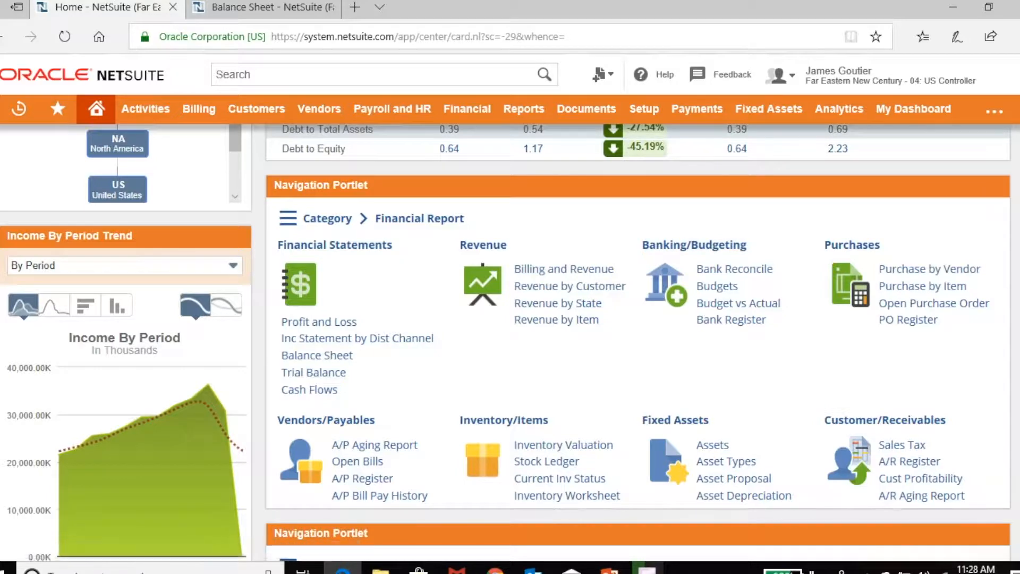
{"action": "scroll", "coordinate": [510, 340], "scroll_direction": "down", "scroll_amount": 2}
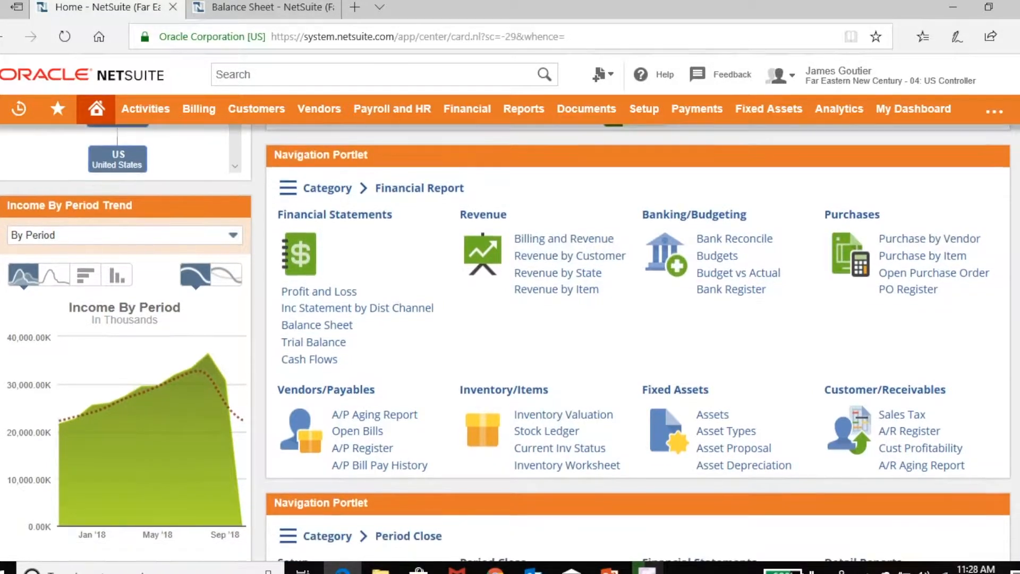
{"action": "scroll", "coordinate": [510, 340], "scroll_direction": "down", "scroll_amount": 4}
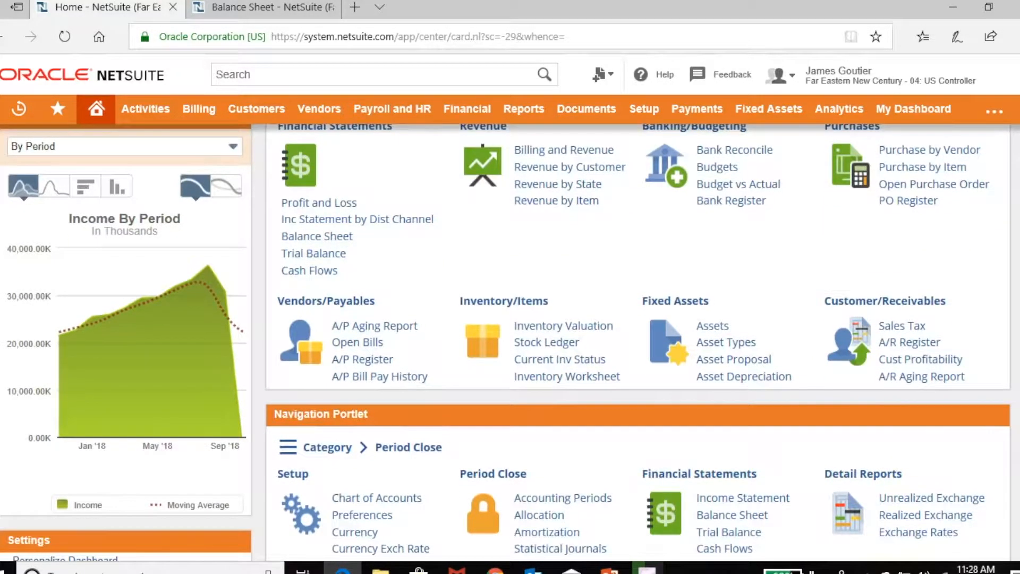
{"action": "scroll", "coordinate": [637, 340], "scroll_direction": "down", "scroll_amount": 3}
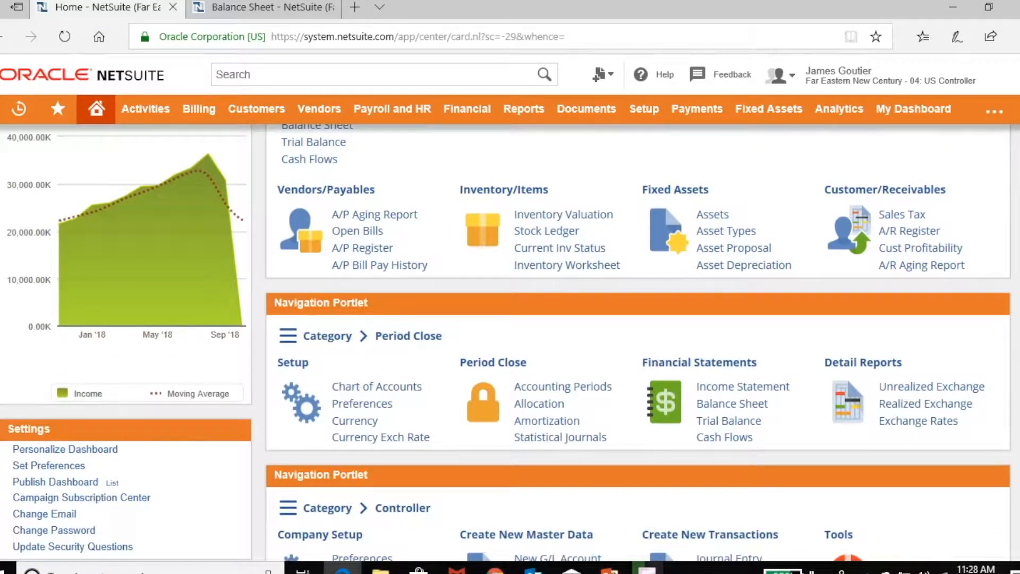
{"action": "scroll", "coordinate": [510, 340], "scroll_direction": "down", "scroll_amount": 5}
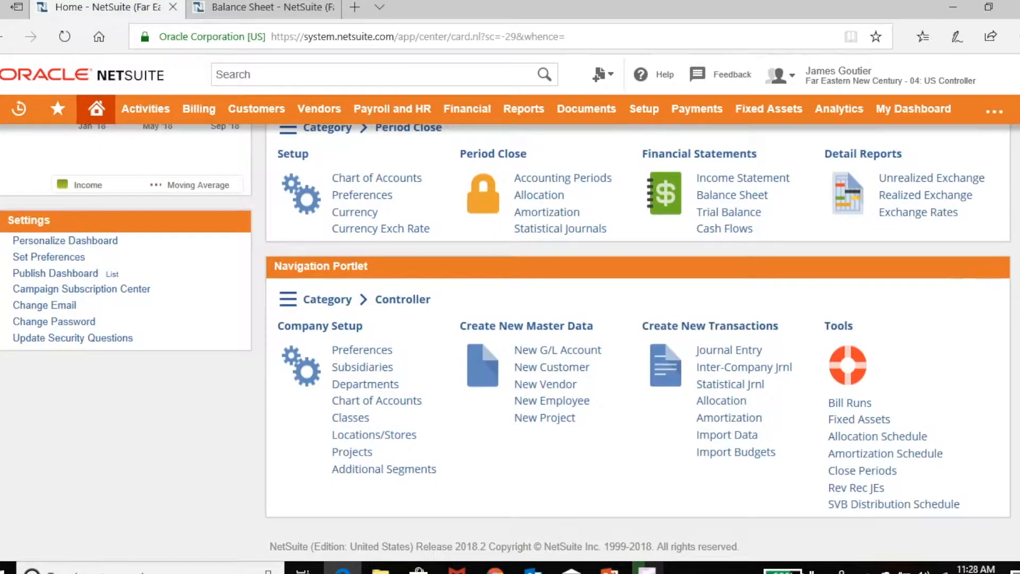
{"action": "scroll", "coordinate": [638, 340], "scroll_direction": "up", "scroll_amount": 9}
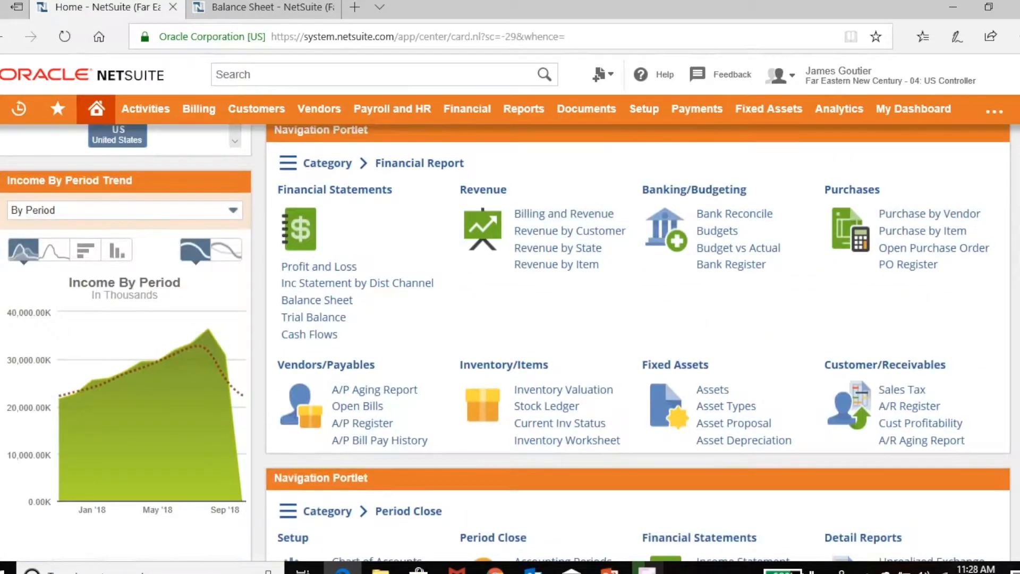
{"action": "scroll", "coordinate": [510, 340], "scroll_direction": "down", "scroll_amount": 8}
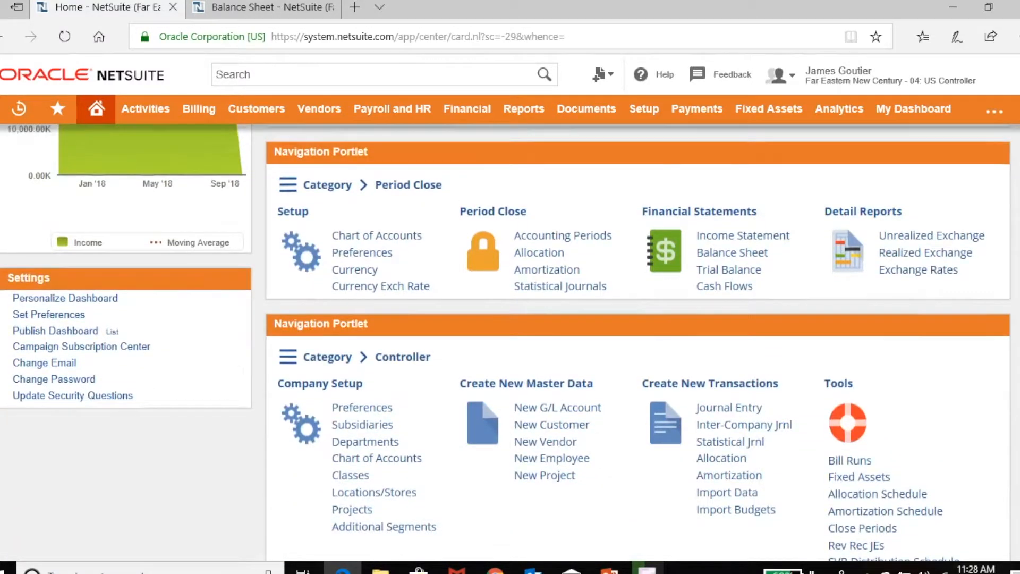
{"action": "scroll", "coordinate": [638, 340], "scroll_direction": "up", "scroll_amount": 8}
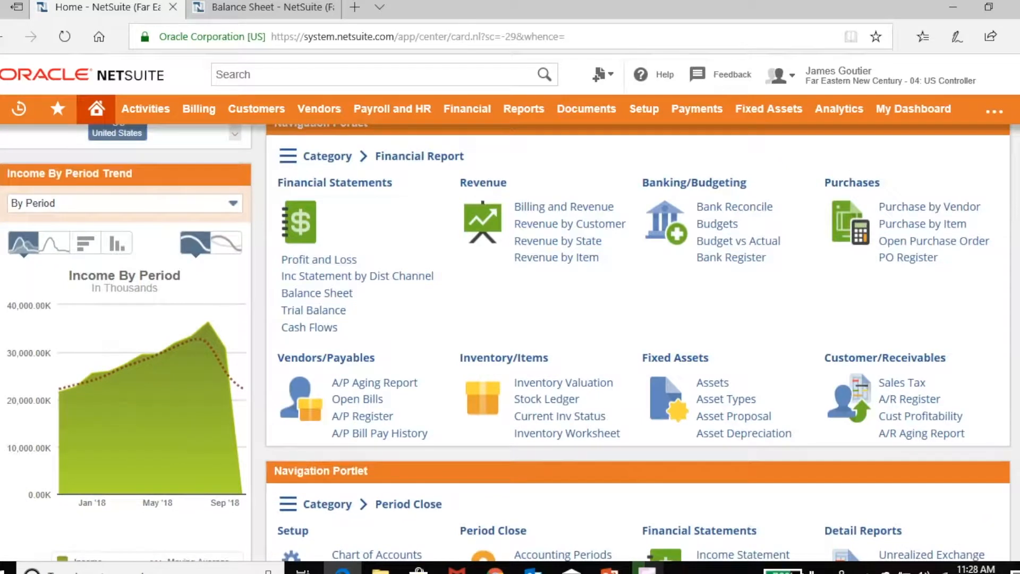
{"action": "mouse_move", "coordinate": [327, 157]}
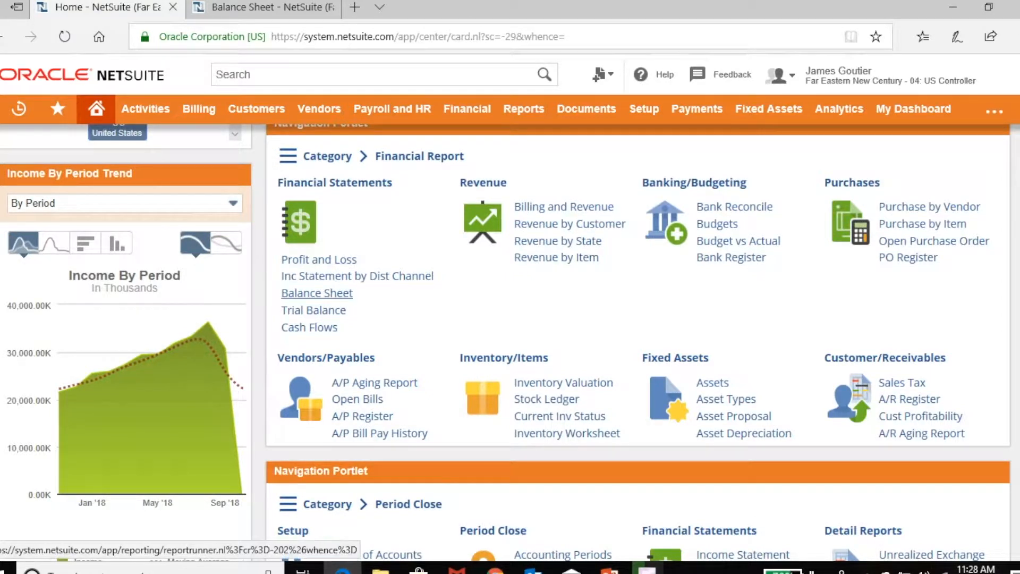
{"action": "left_click", "coordinate": [317, 293], "text": "ctrl"}
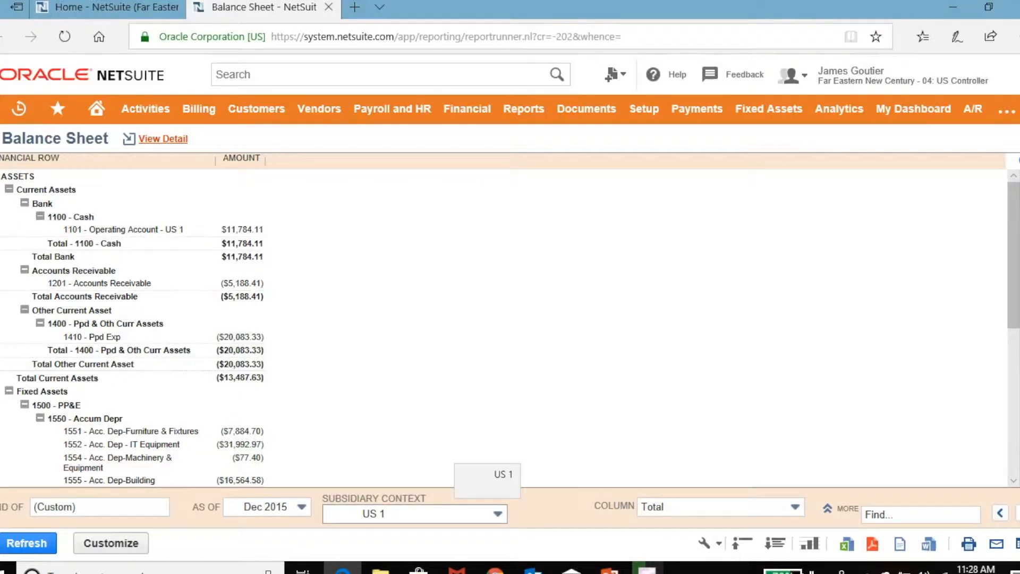
Refresh the Balance Sheet for subsidiary HQ (Context), then close the report tab.
{"action": "left_click", "coordinate": [478, 514]}
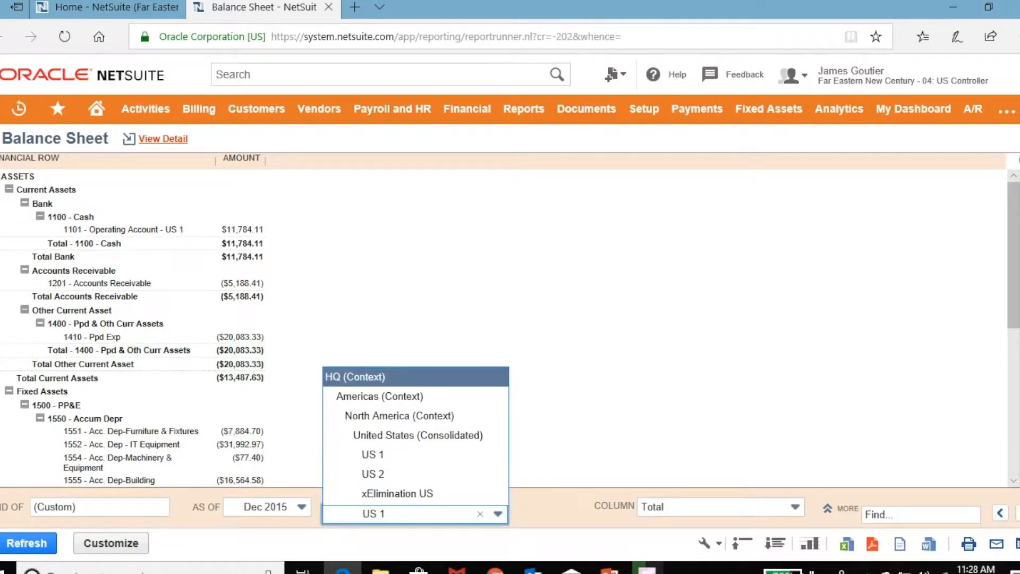
{"action": "key", "text": "Return"}
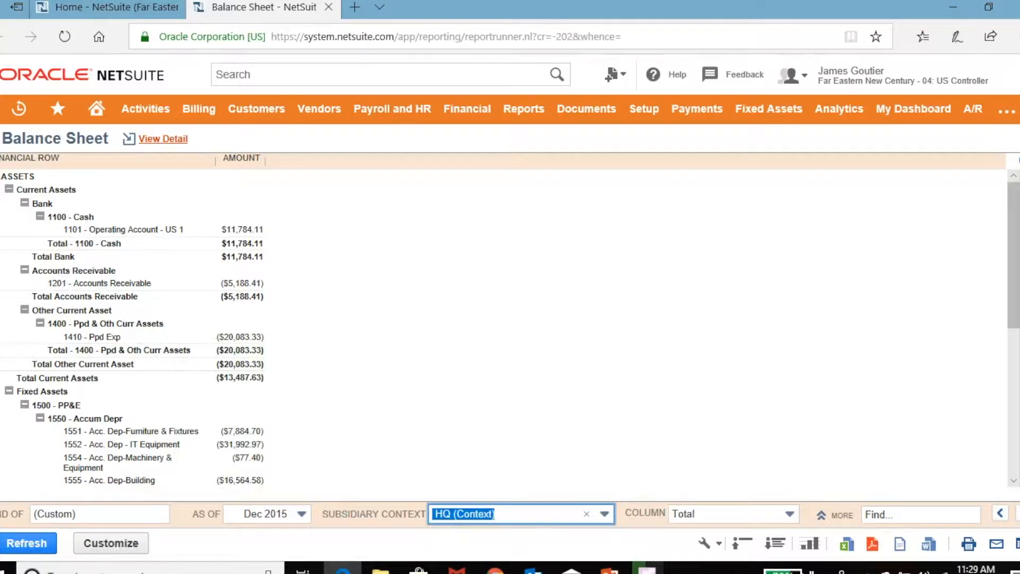
{"action": "left_click", "coordinate": [26, 543]}
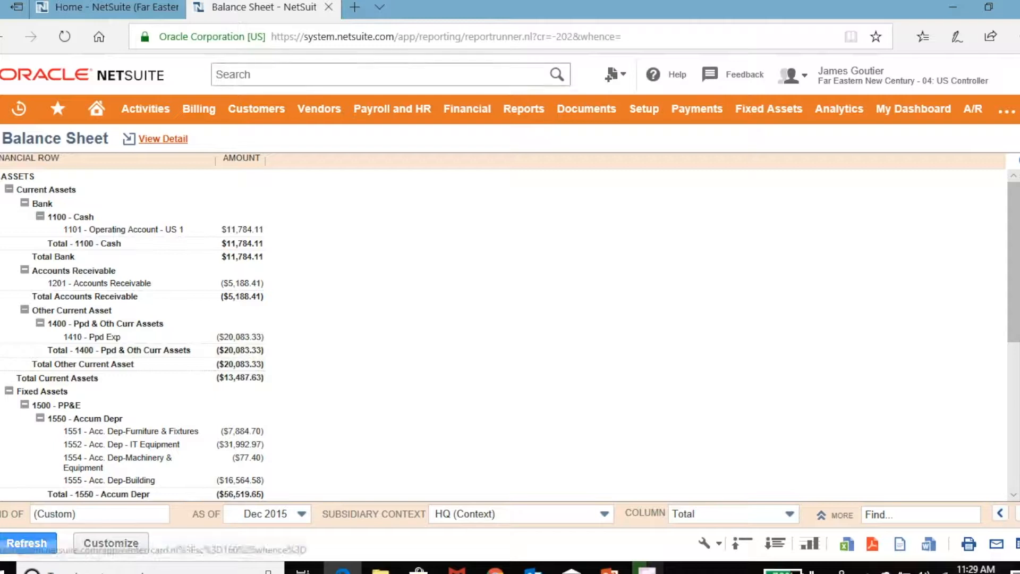
{"action": "mouse_move", "coordinate": [256, 108]}
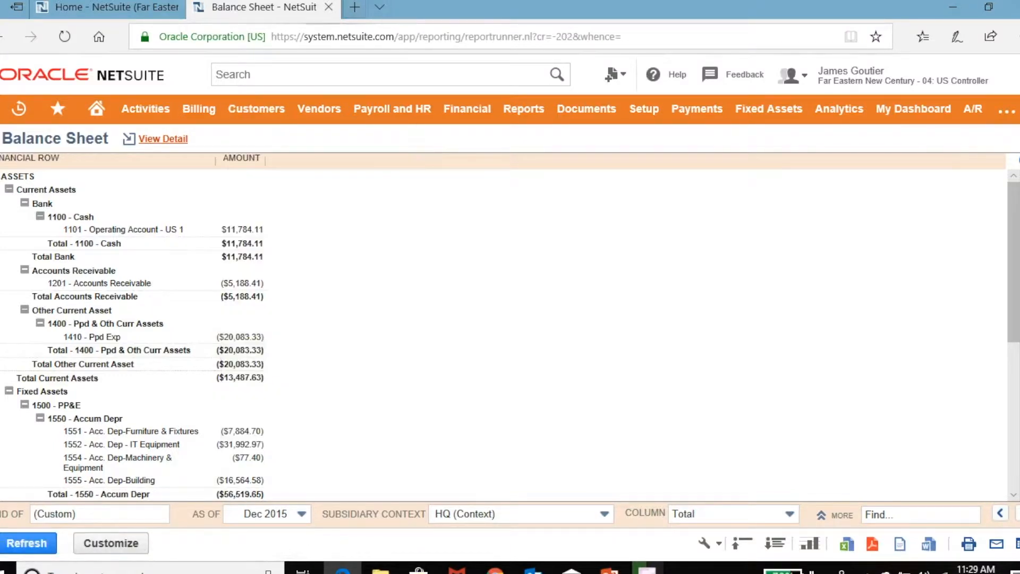
{"action": "left_click", "coordinate": [329, 7]}
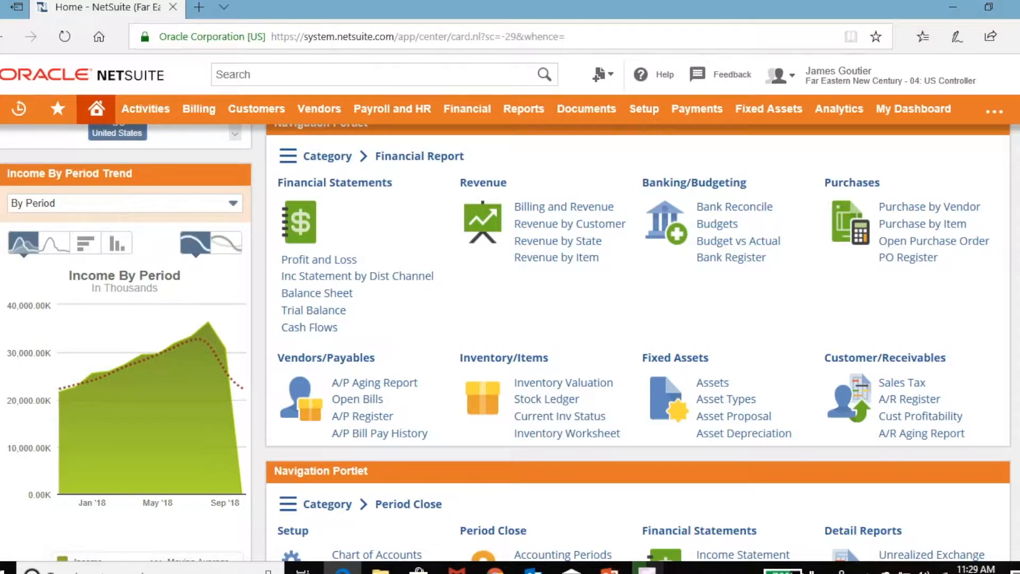
Open Chart of Accounts in a new tab and browse its account numbers, types and balances.
{"action": "scroll", "coordinate": [637, 340], "scroll_direction": "down", "scroll_amount": 2}
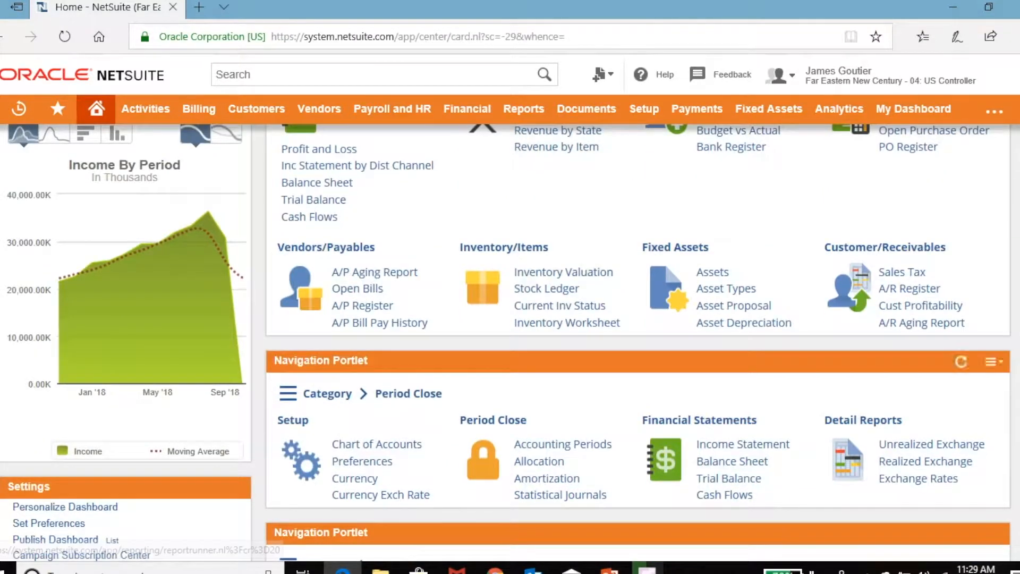
{"action": "right_click", "coordinate": [415, 444]}
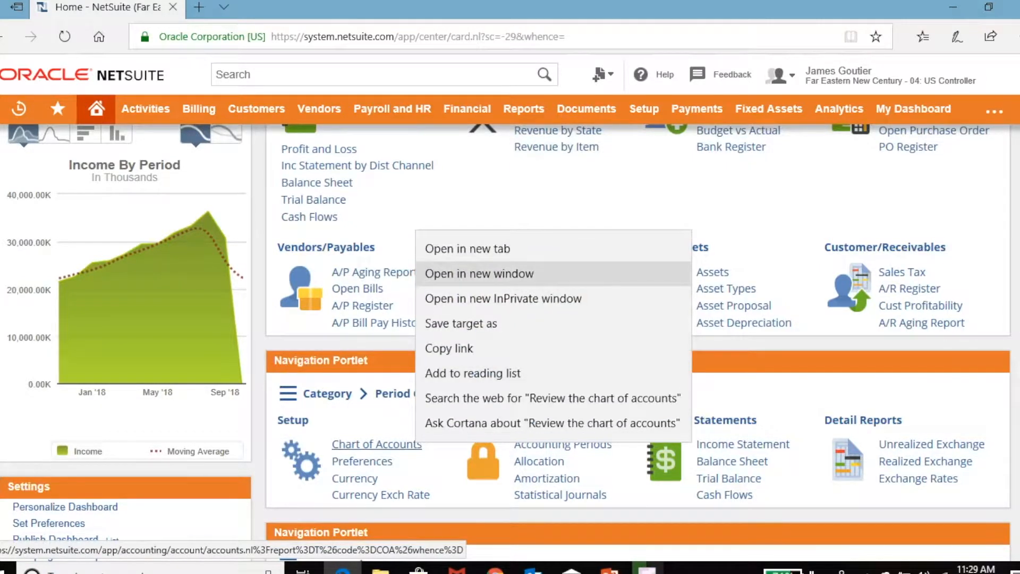
{"action": "left_click", "coordinate": [467, 249]}
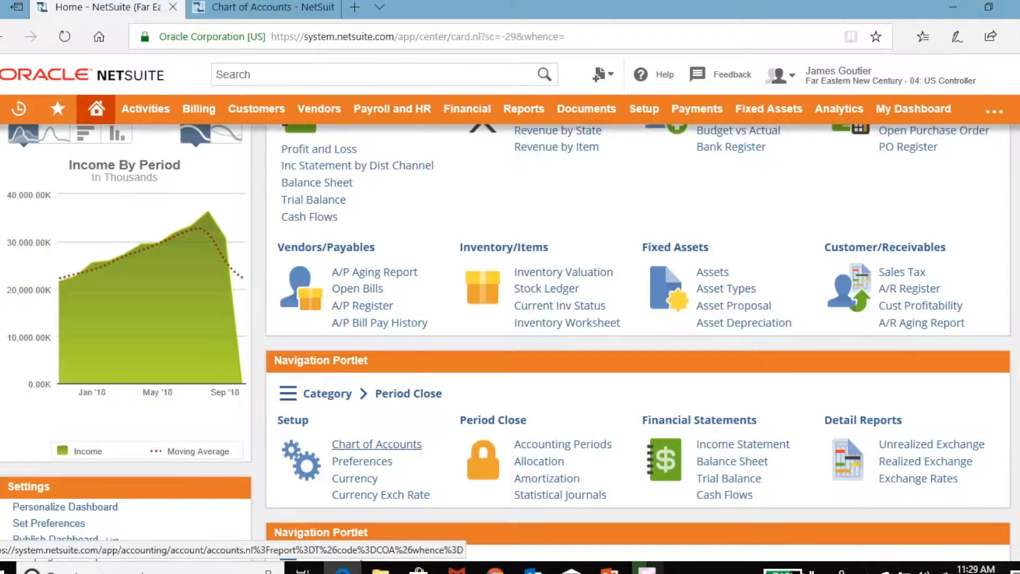
{"action": "left_click", "coordinate": [264, 7]}
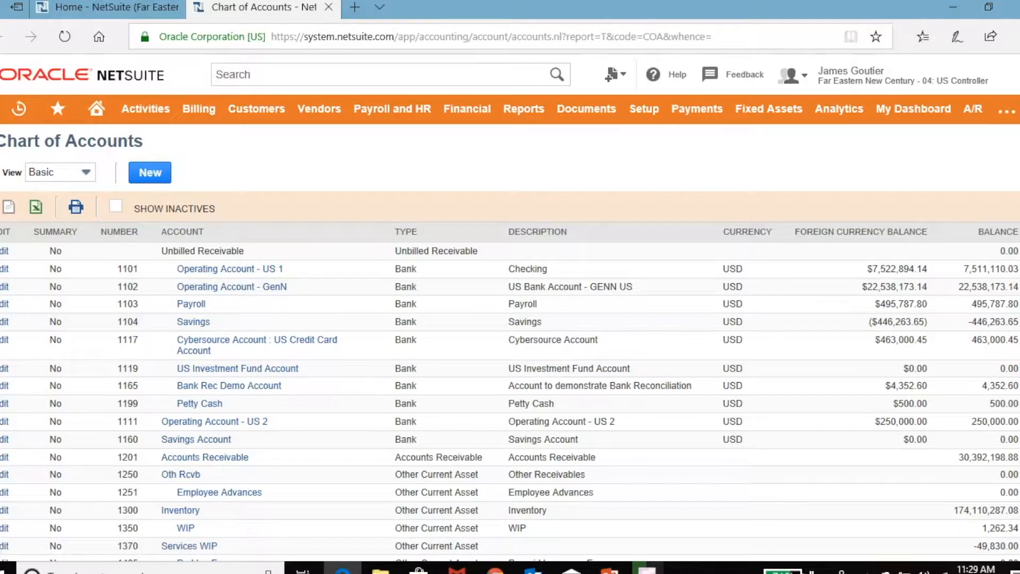
{"action": "scroll", "coordinate": [510, 399], "scroll_direction": "down", "scroll_amount": 6}
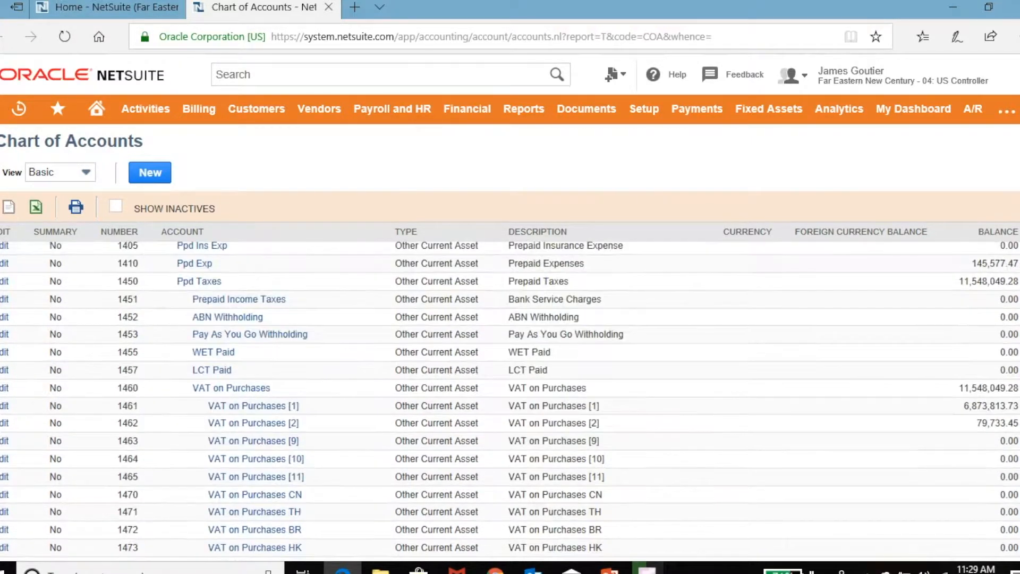
{"action": "scroll", "coordinate": [510, 399], "scroll_direction": "down", "scroll_amount": 2}
{"action": "scroll", "coordinate": [510, 399], "scroll_direction": "up", "scroll_amount": 10}
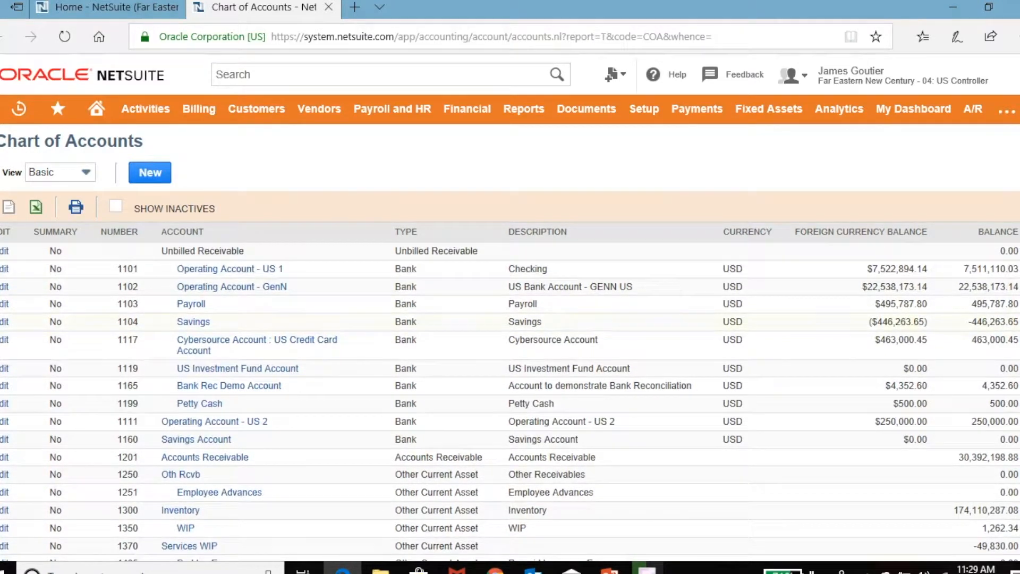
{"action": "scroll", "coordinate": [510, 399], "scroll_direction": "down", "scroll_amount": 1}
{"action": "scroll", "coordinate": [510, 399], "scroll_direction": "up", "scroll_amount": 1}
{"action": "scroll", "coordinate": [510, 399], "scroll_direction": "down", "scroll_amount": 6}
{"action": "scroll", "coordinate": [510, 399], "scroll_direction": "up", "scroll_amount": 2}
{"action": "scroll", "coordinate": [510, 399], "scroll_direction": "up", "scroll_amount": 4}
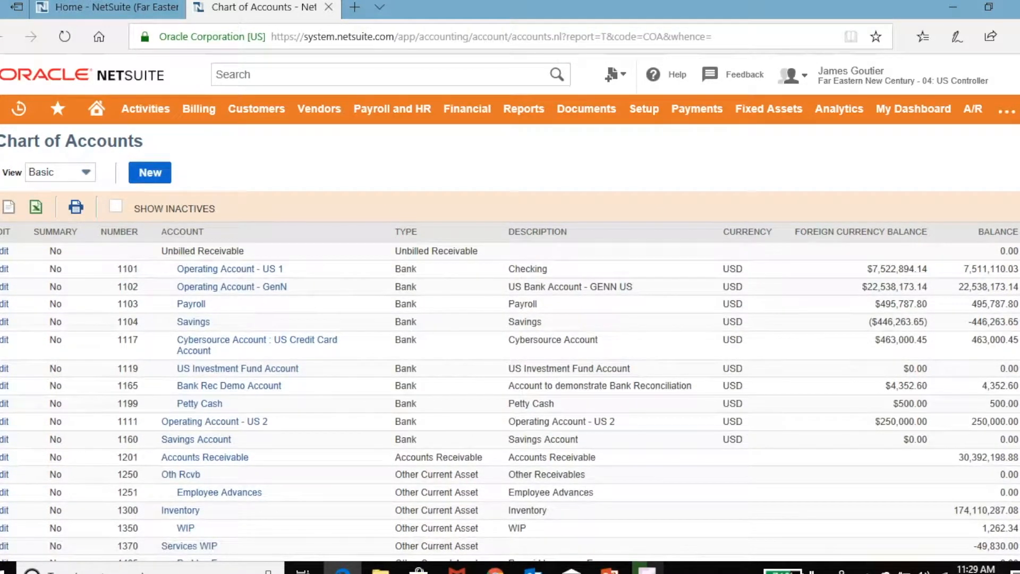
Create a new account under parent 1201 Accounts Receivable, with type Accounts Receivable.
{"action": "left_click", "coordinate": [150, 173]}
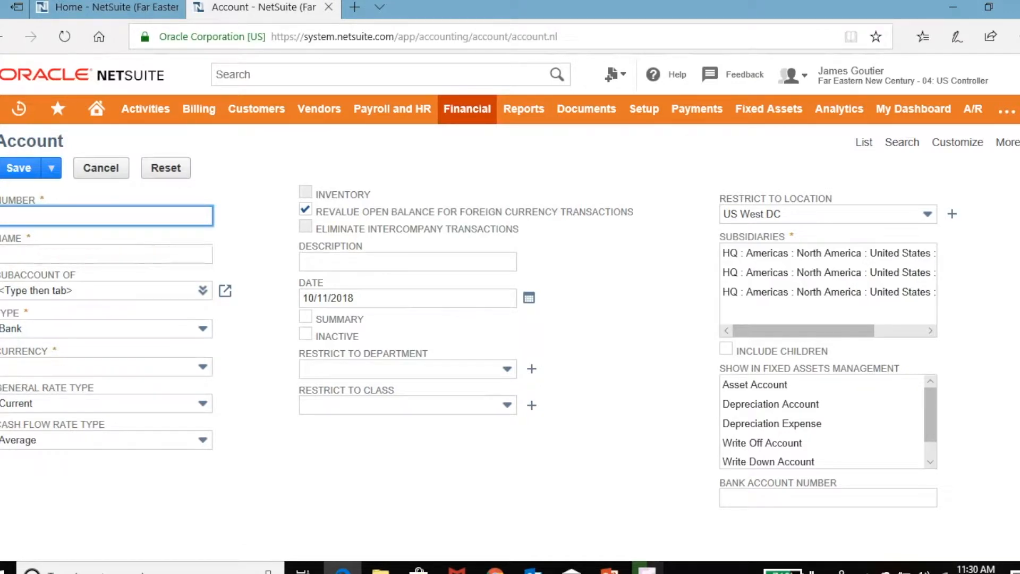
{"action": "left_click", "coordinate": [191, 291]}
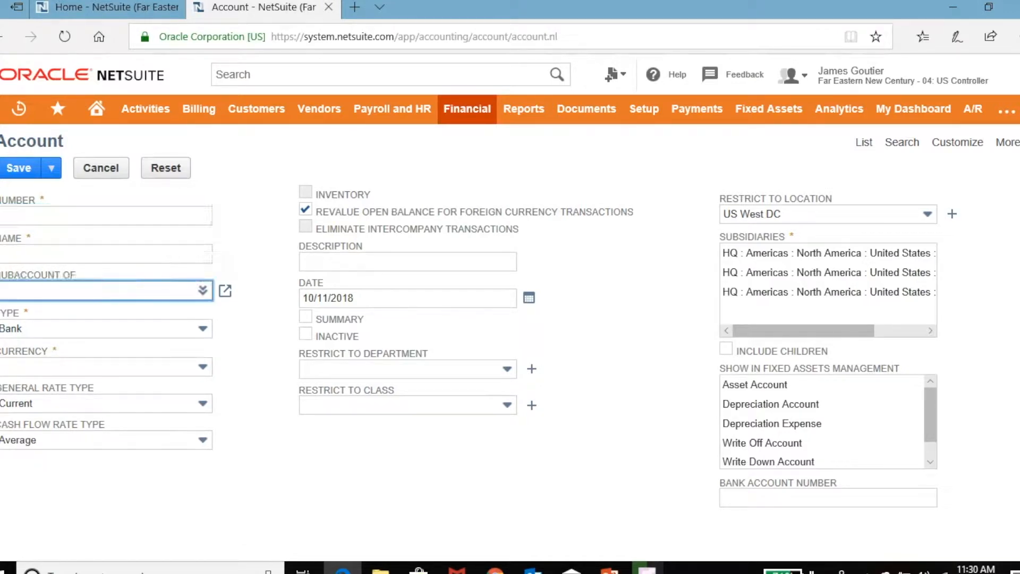
{"action": "left_click", "coordinate": [202, 291]}
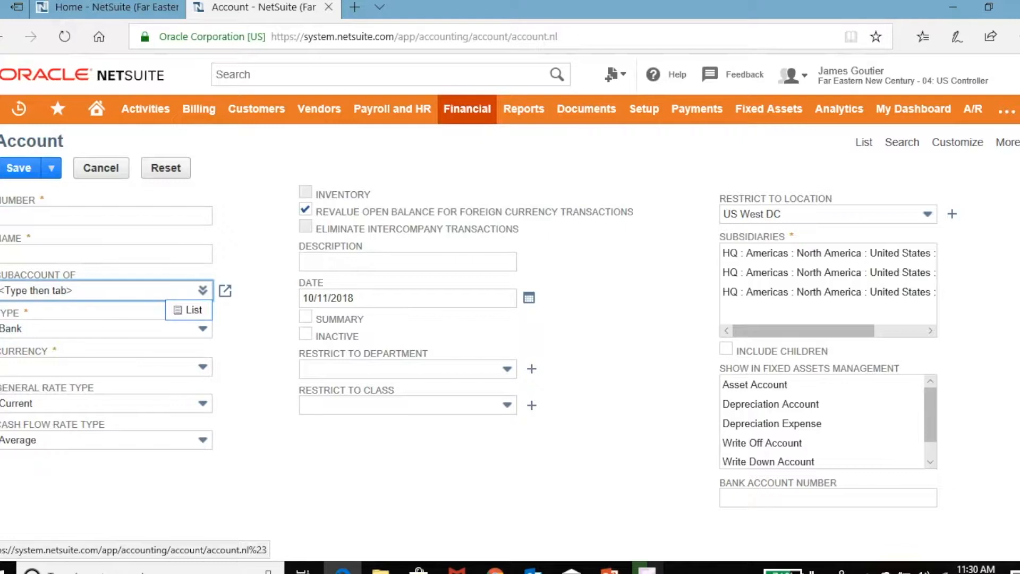
{"action": "left_click", "coordinate": [194, 310]}
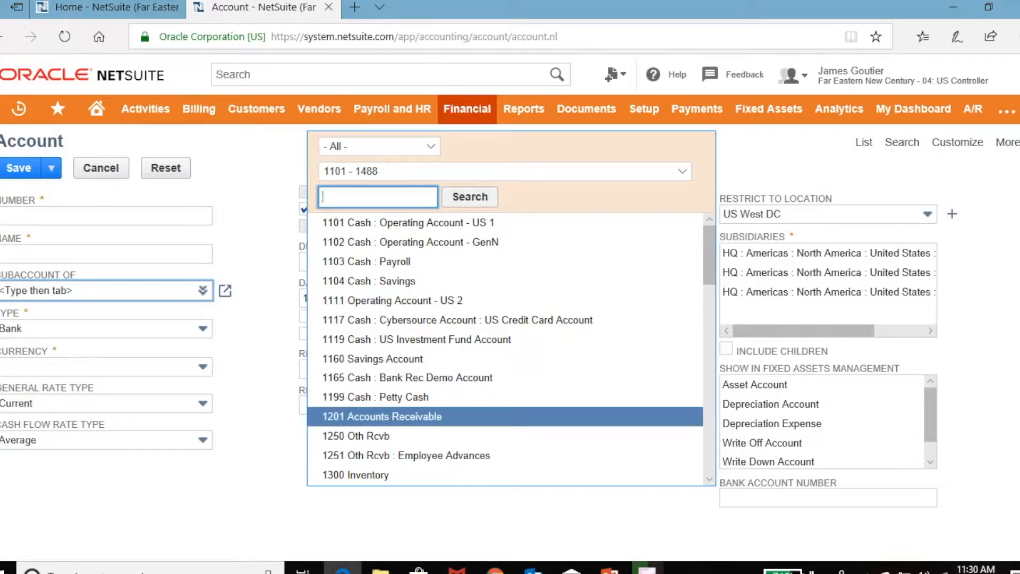
{"action": "left_click", "coordinate": [382, 417]}
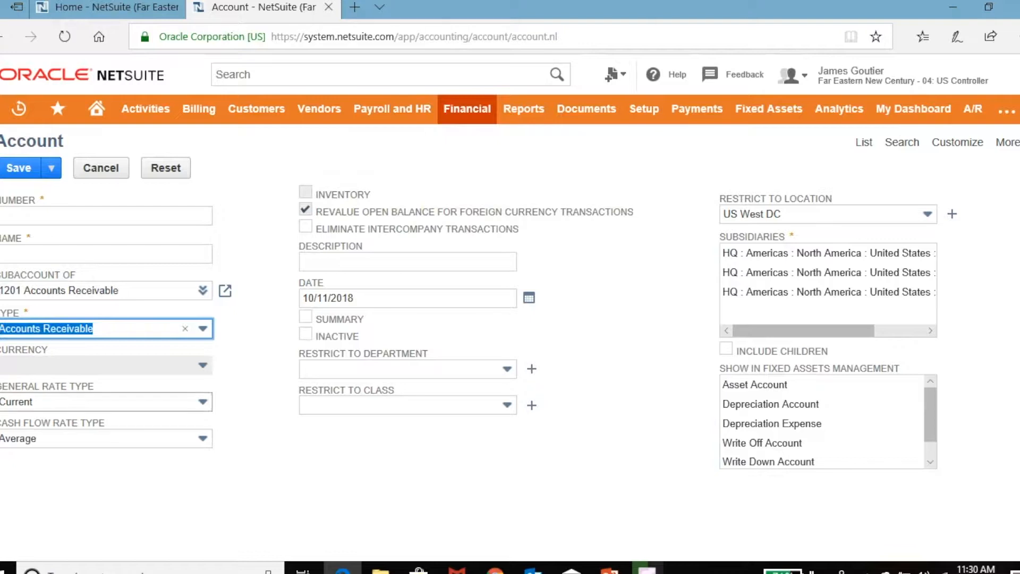
{"action": "left_click", "coordinate": [221, 323]}
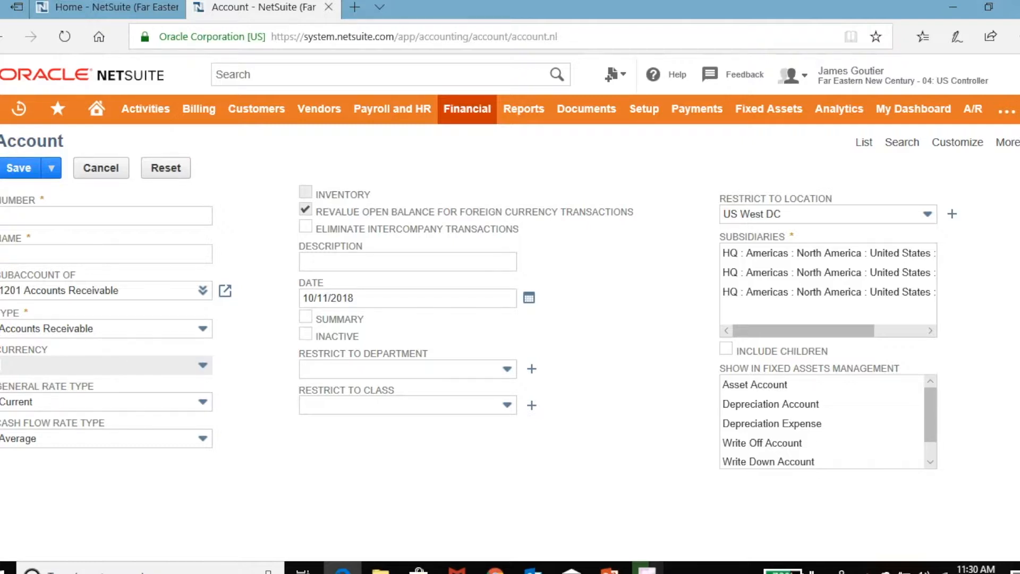
Keep the Average cash flow rate, try the subsidiary rows, then cancel the new account.
{"action": "left_click", "coordinate": [203, 439]}
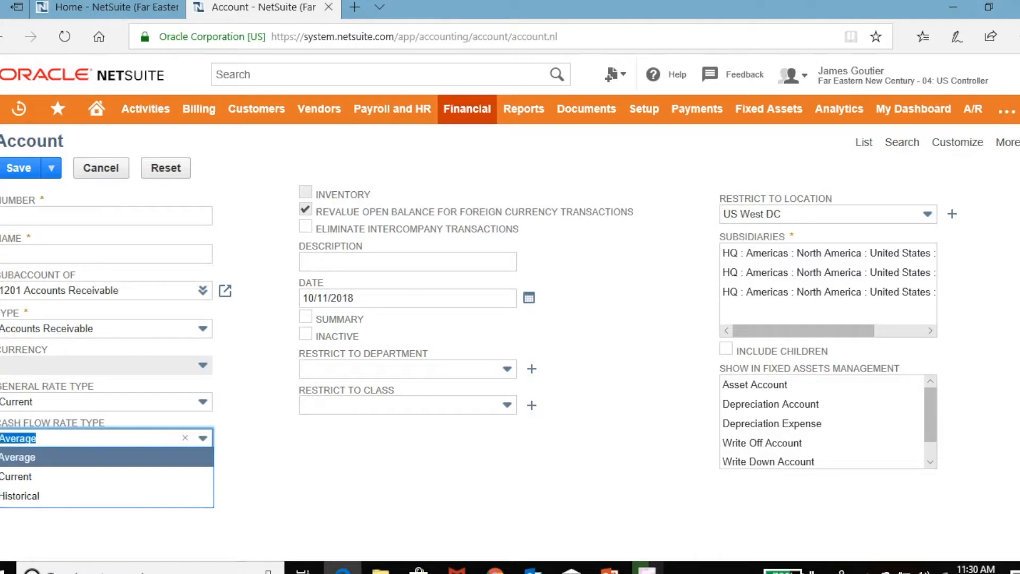
{"action": "left_click", "coordinate": [203, 438]}
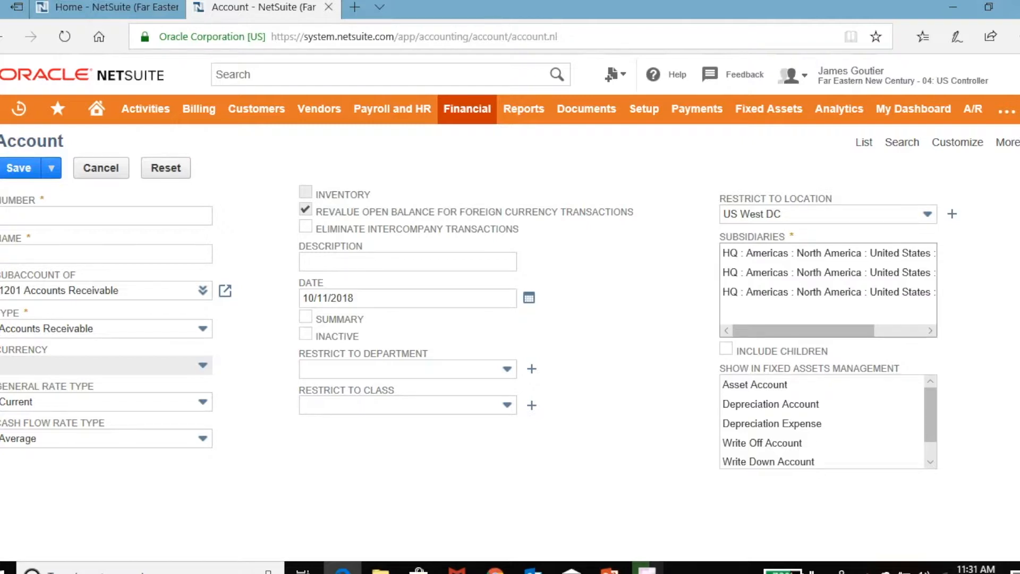
{"action": "left_click", "coordinate": [827, 292]}
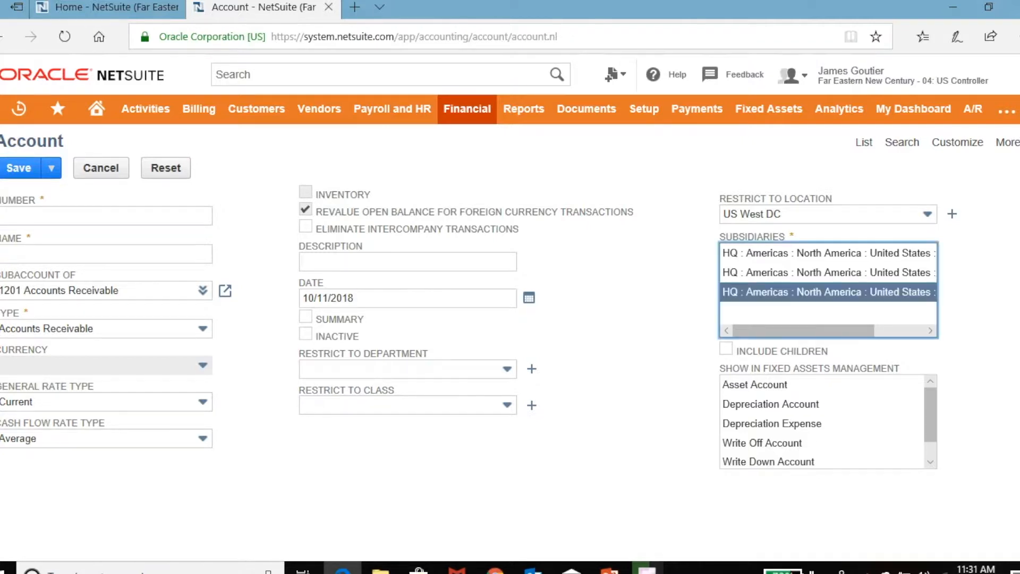
{"action": "left_click", "coordinate": [826, 272]}
{"action": "left_click", "coordinate": [827, 253]}
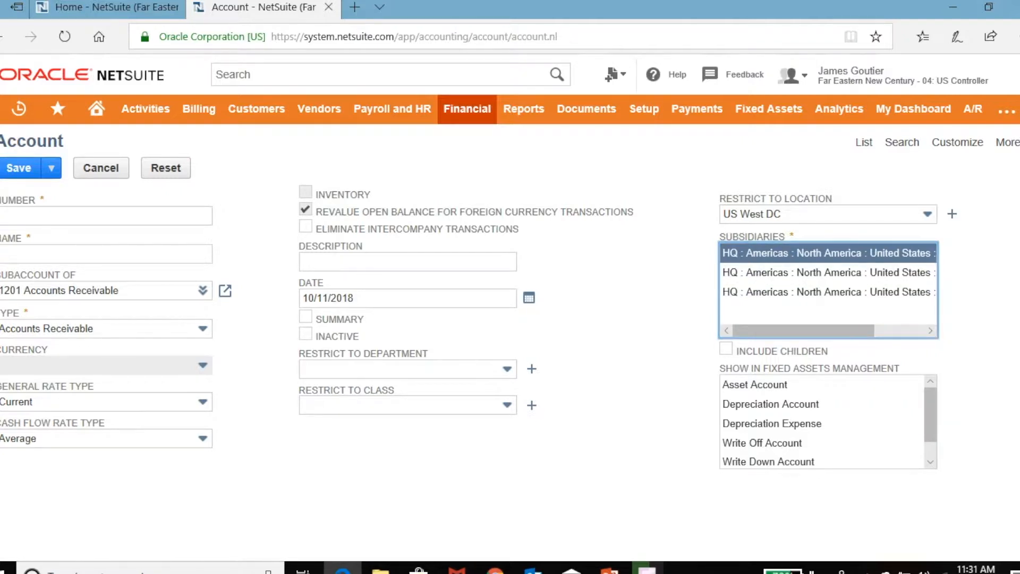
{"action": "scroll", "coordinate": [822, 423], "scroll_direction": "down", "scroll_amount": 1}
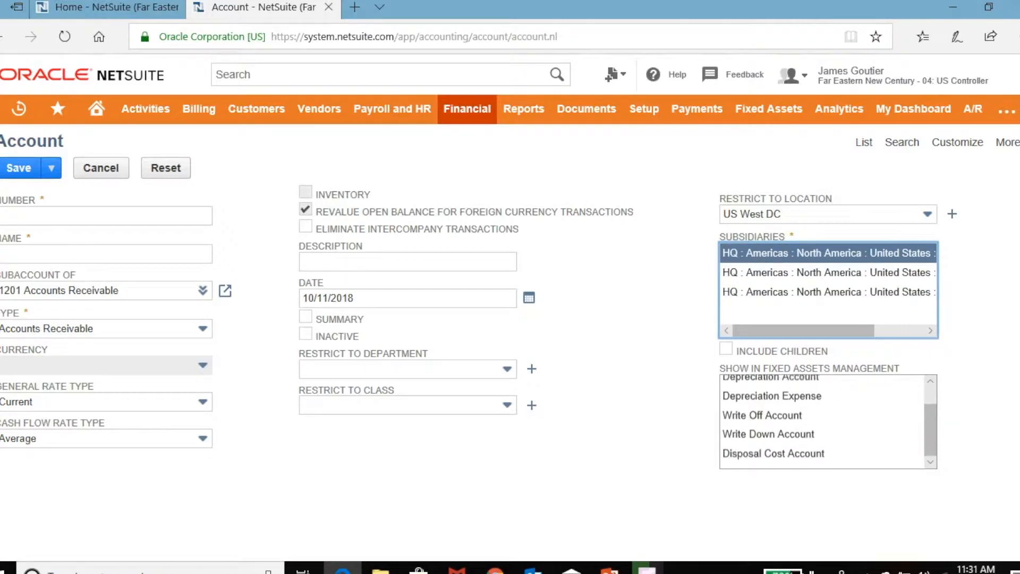
{"action": "scroll", "coordinate": [822, 422], "scroll_direction": "up", "scroll_amount": 1}
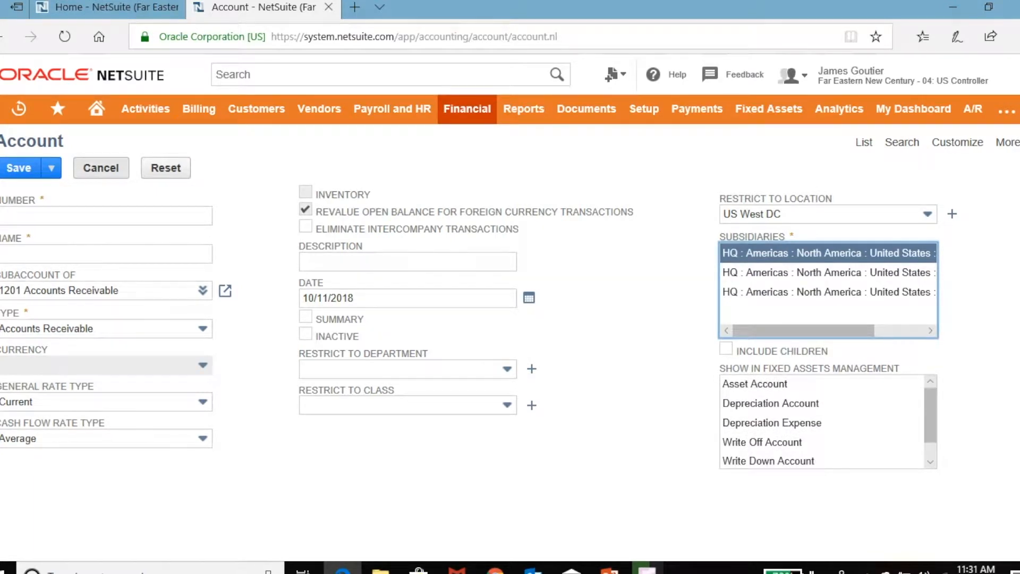
{"action": "left_click", "coordinate": [101, 168]}
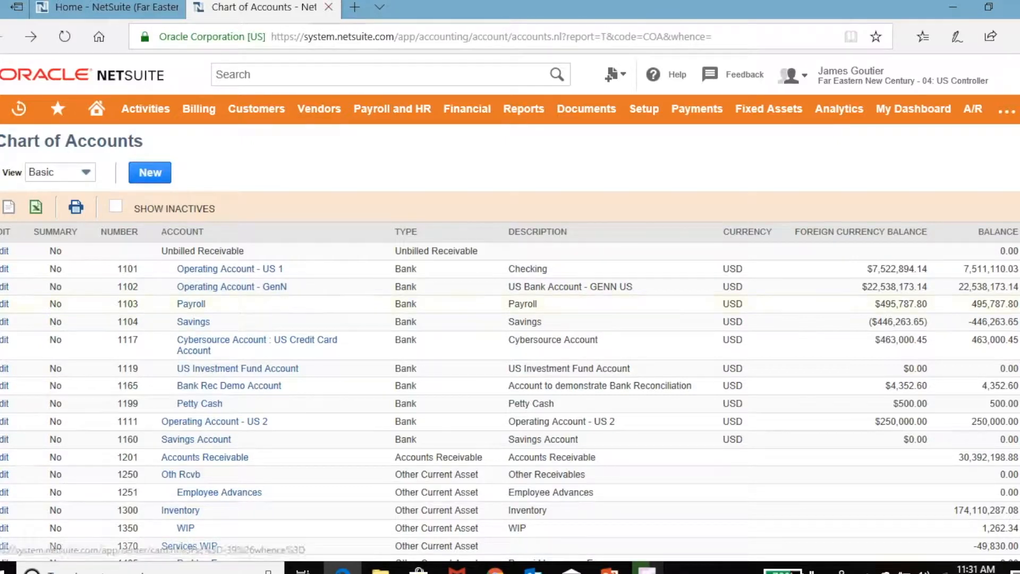
Close the Chart of Accounts tab and bring the Financial Report links back into view.
{"action": "left_click", "coordinate": [329, 8]}
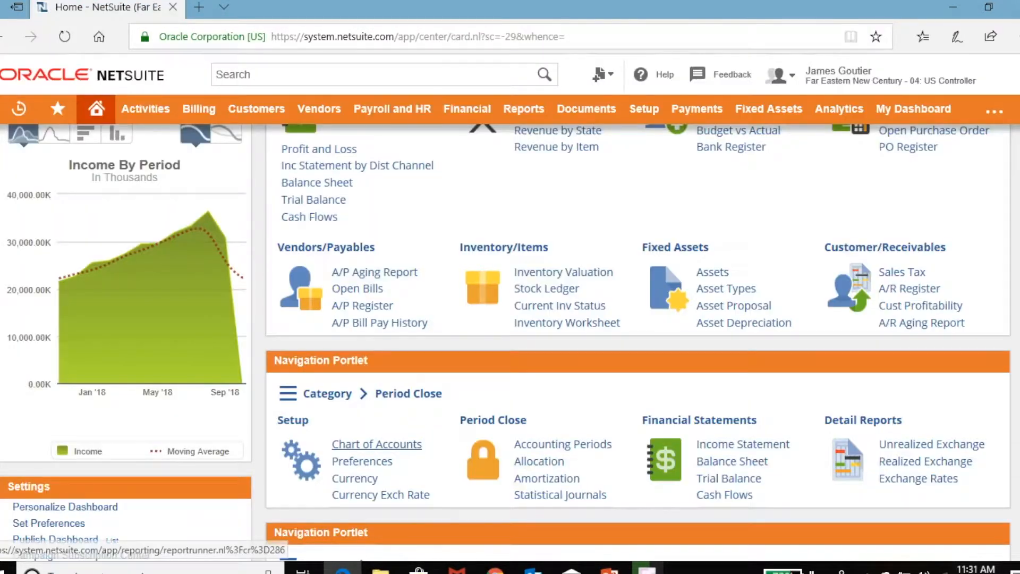
{"action": "scroll", "coordinate": [404, 322], "scroll_direction": "up", "scroll_amount": 2}
{"action": "scroll", "coordinate": [404, 319], "scroll_direction": "down", "scroll_amount": 2}
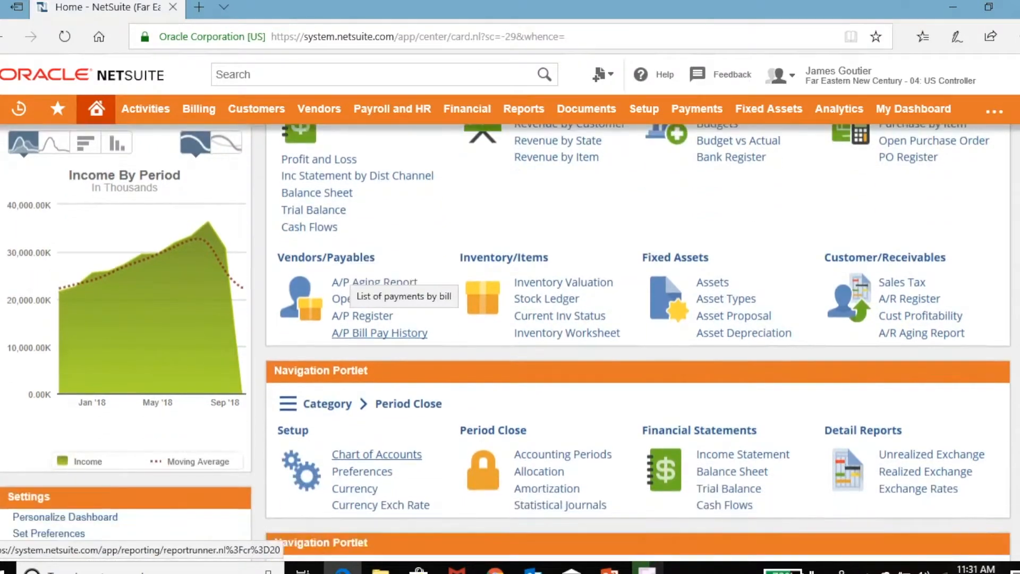
{"action": "scroll", "coordinate": [404, 319], "scroll_direction": "down", "scroll_amount": 1}
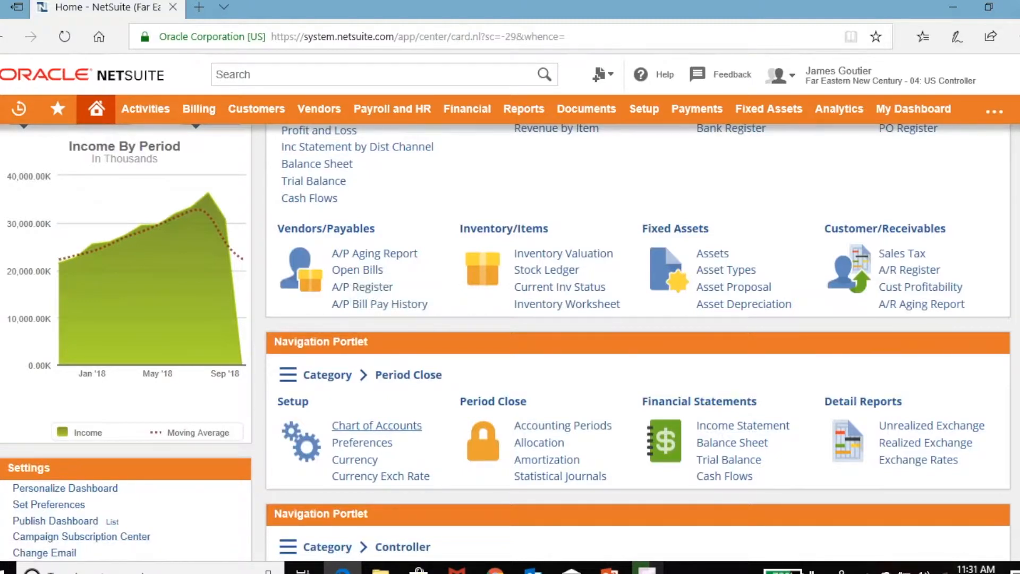
{"action": "scroll", "coordinate": [505, 340], "scroll_direction": "up", "scroll_amount": 2}
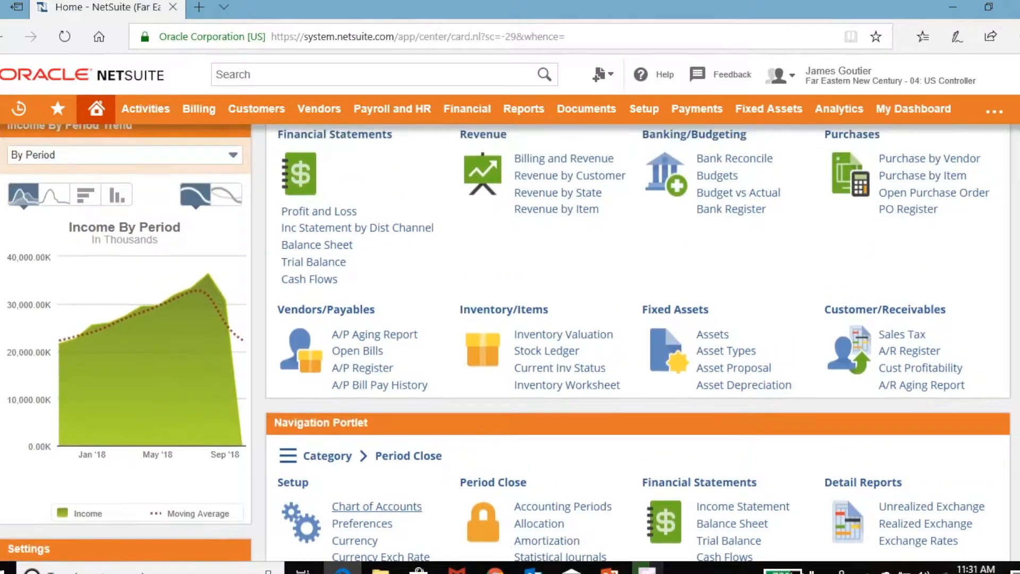
{"action": "scroll", "coordinate": [505, 340], "scroll_direction": "up", "scroll_amount": 4}
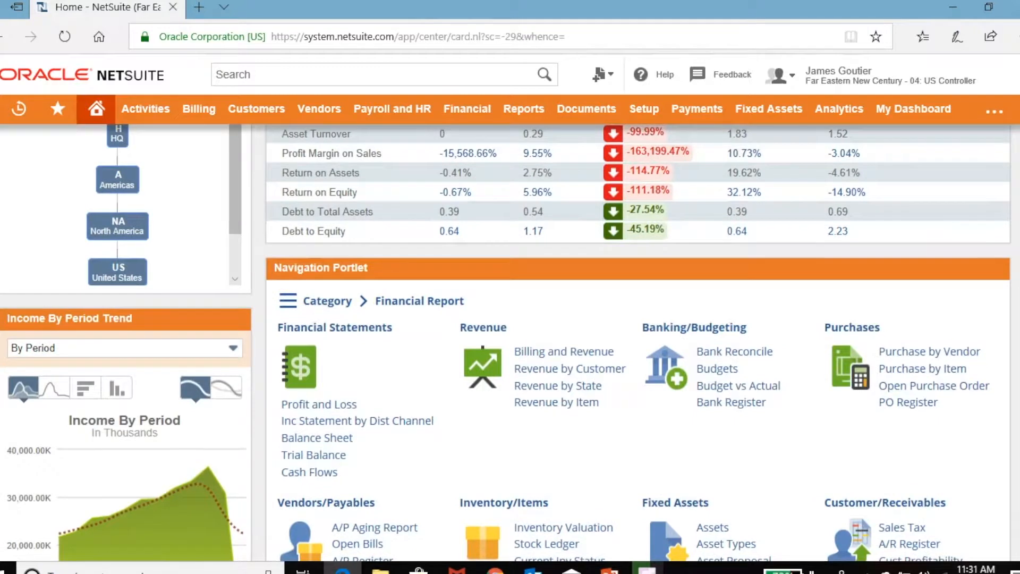
Open Budgets and Budget vs Actual in separate tabs, then review the 79-entry Budgets list.
{"action": "right_click", "coordinate": [717, 367]}
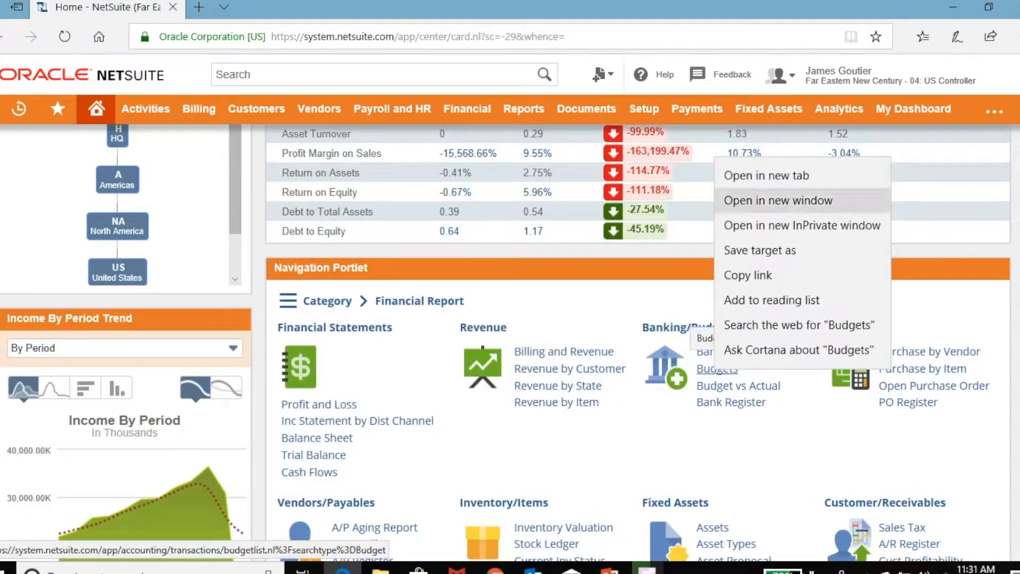
{"action": "left_click", "coordinate": [767, 175]}
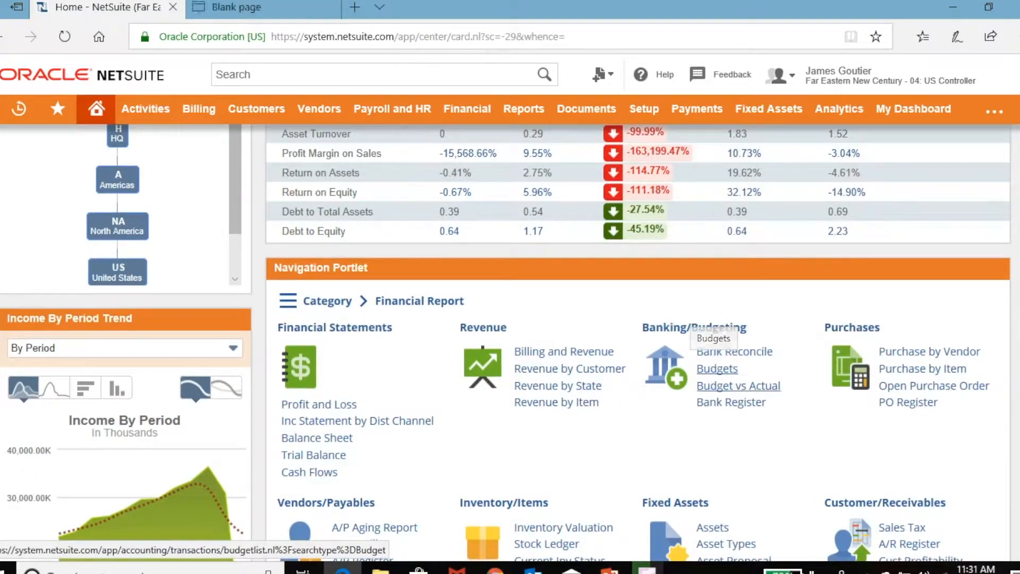
{"action": "right_click", "coordinate": [716, 367]}
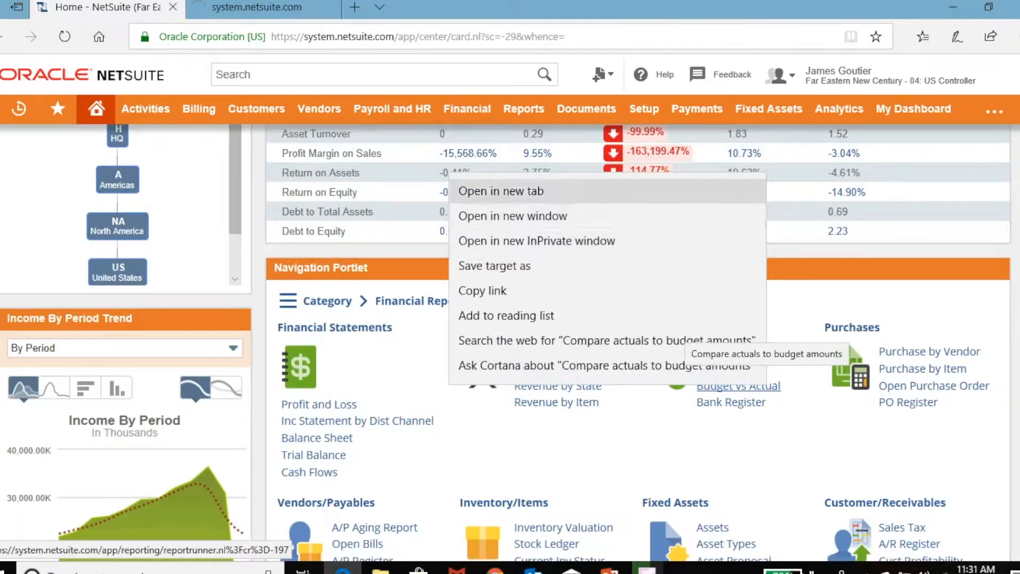
{"action": "left_click", "coordinate": [765, 189]}
{"action": "left_click", "coordinate": [260, 8]}
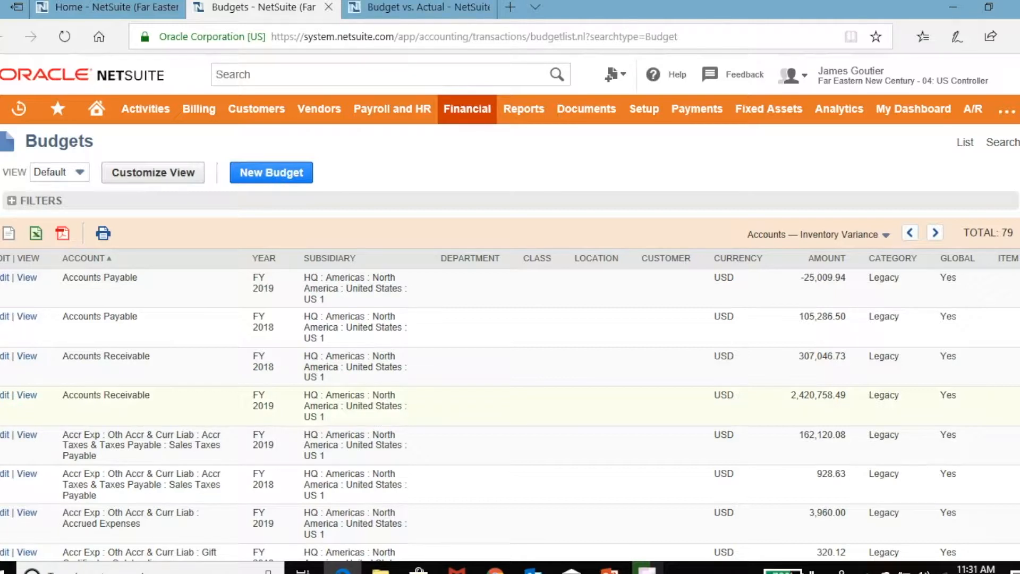
{"action": "scroll", "coordinate": [510, 384], "scroll_direction": "down", "scroll_amount": 1}
{"action": "scroll", "coordinate": [510, 383], "scroll_direction": "up", "scroll_amount": 1}
{"action": "scroll", "coordinate": [510, 414], "scroll_direction": "down", "scroll_amount": 3}
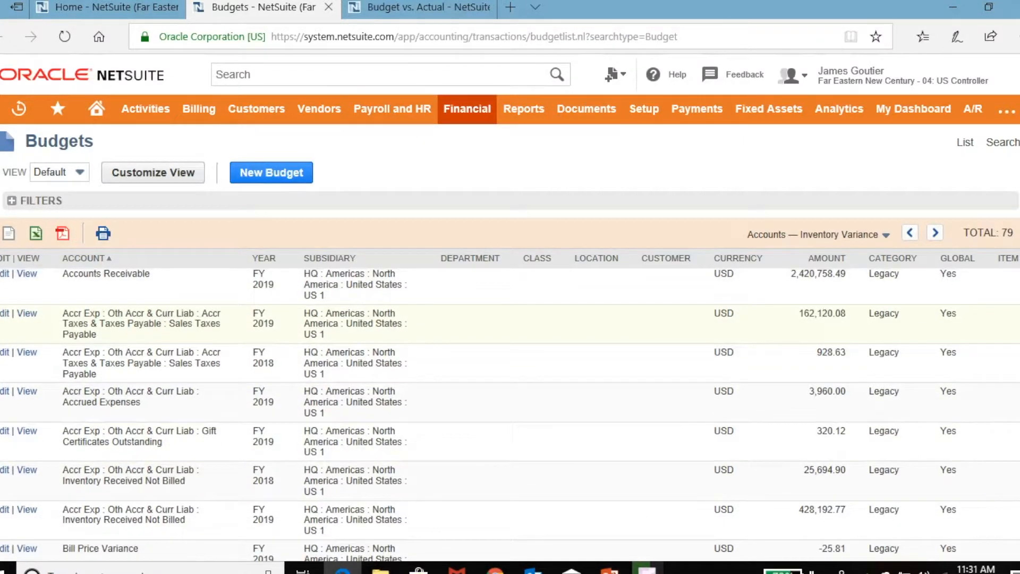
{"action": "scroll", "coordinate": [510, 415], "scroll_direction": "up", "scroll_amount": 1}
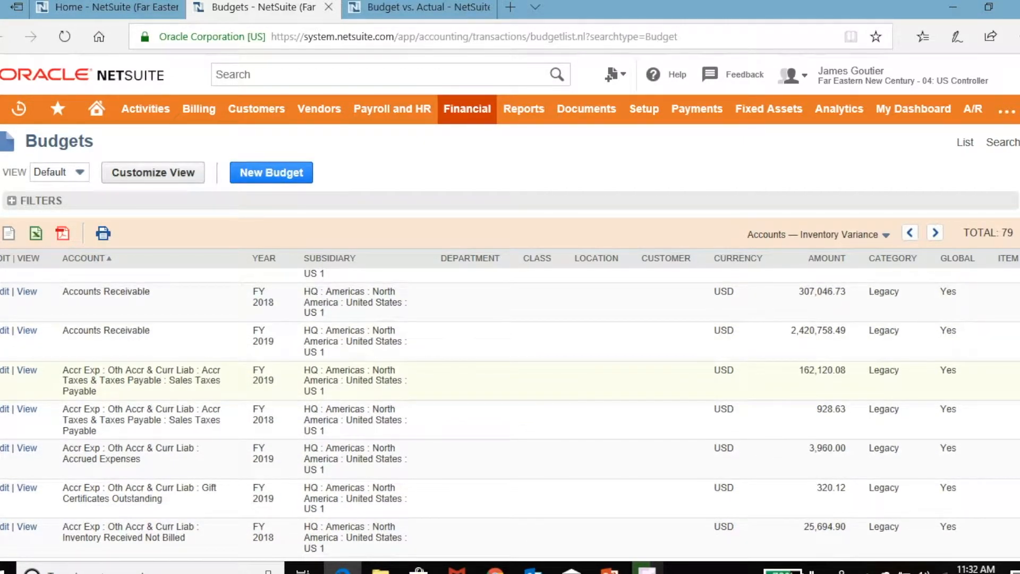
{"action": "scroll", "coordinate": [510, 414], "scroll_direction": "up", "scroll_amount": 1}
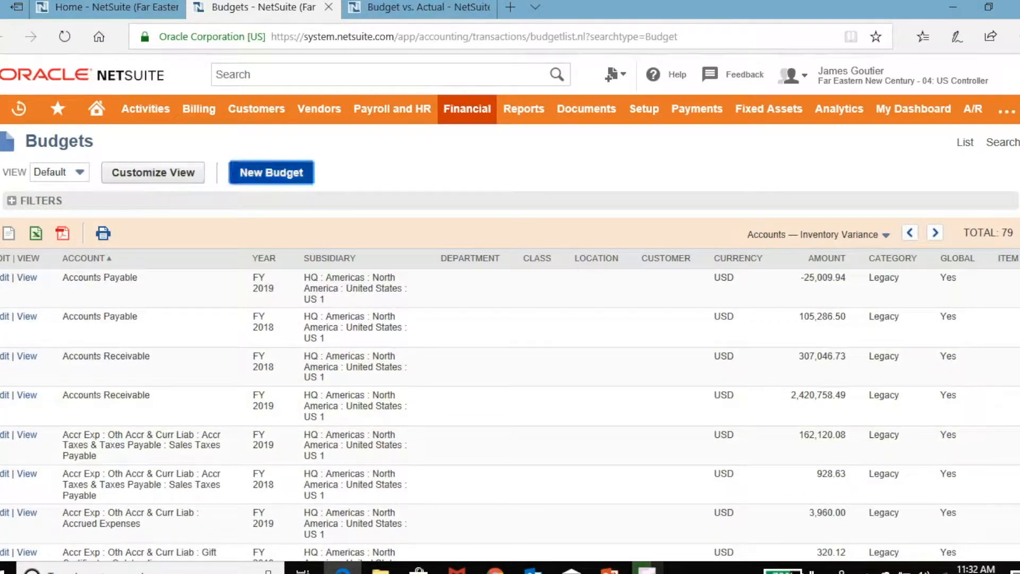
Start a new budget entry and bring its account rows into view.
{"action": "left_click", "coordinate": [271, 172]}
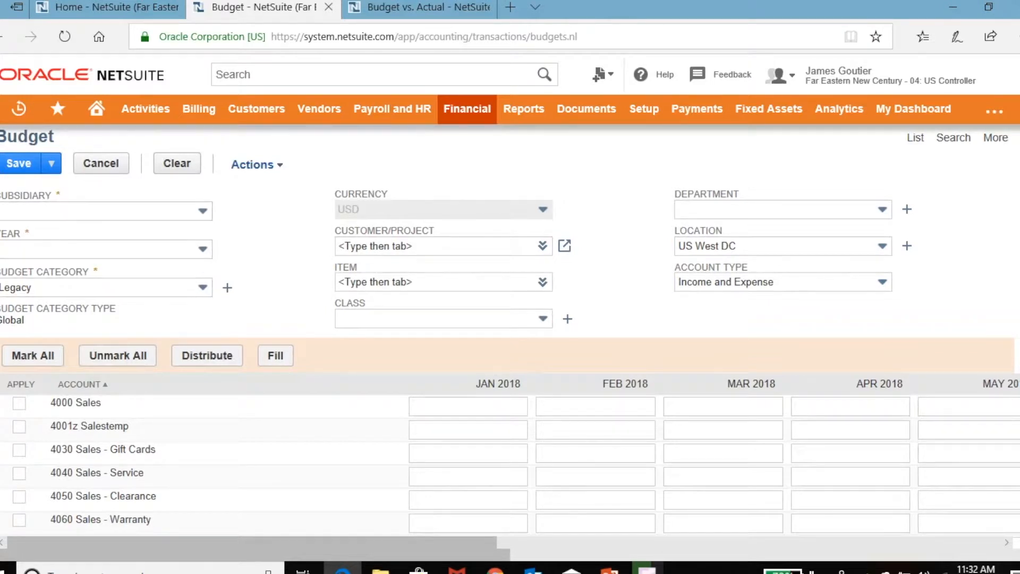
{"action": "scroll", "coordinate": [511, 335], "scroll_direction": "down", "scroll_amount": 1}
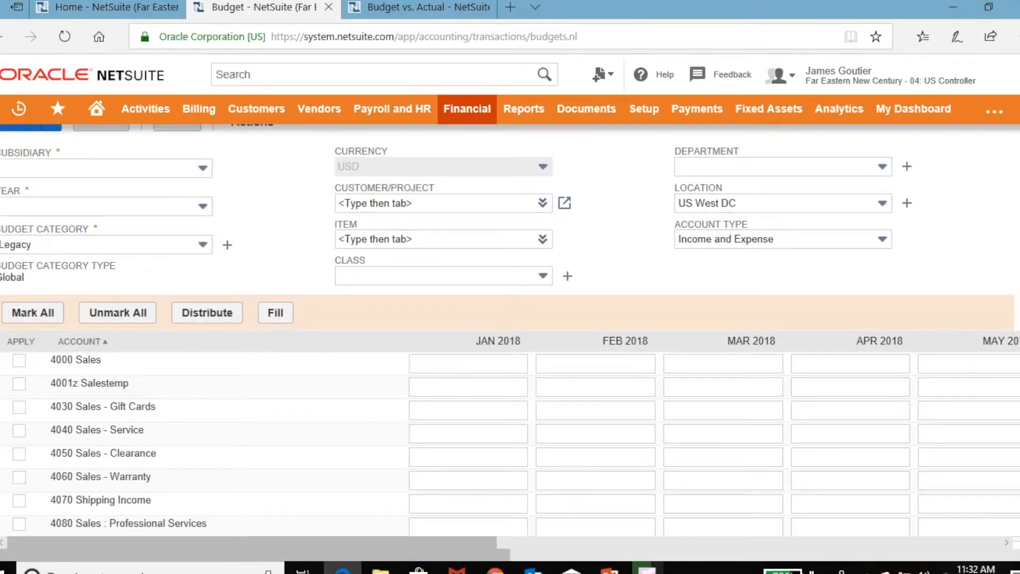
{"action": "scroll", "coordinate": [510, 330], "scroll_direction": "down", "scroll_amount": 1}
{"action": "scroll", "coordinate": [510, 335], "scroll_direction": "down", "scroll_amount": 1}
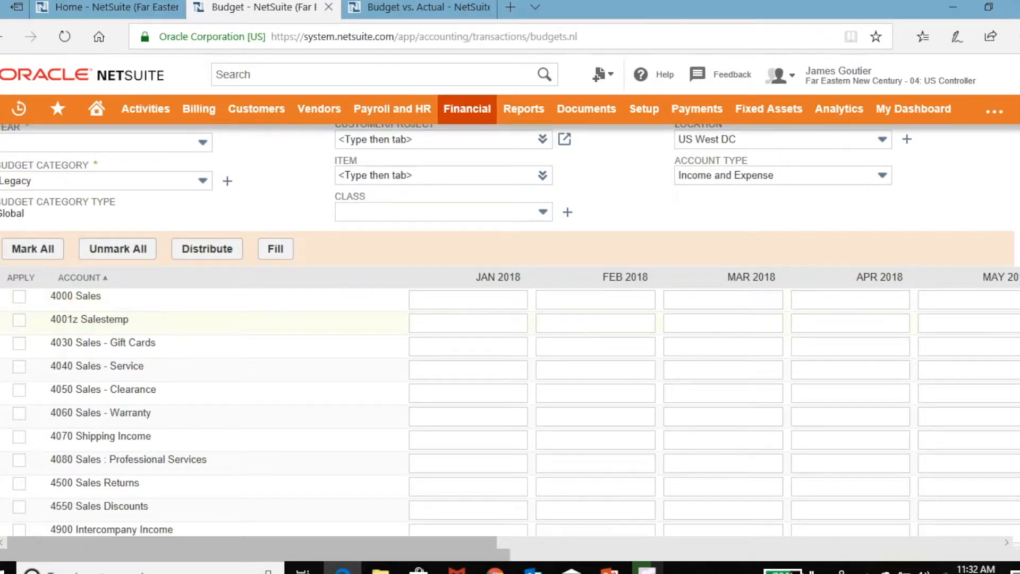
Enter 70,000 for 4000 Sales in JAN 2018 and distribute it as 5,833.33 per month.
{"action": "left_click", "coordinate": [468, 300]}
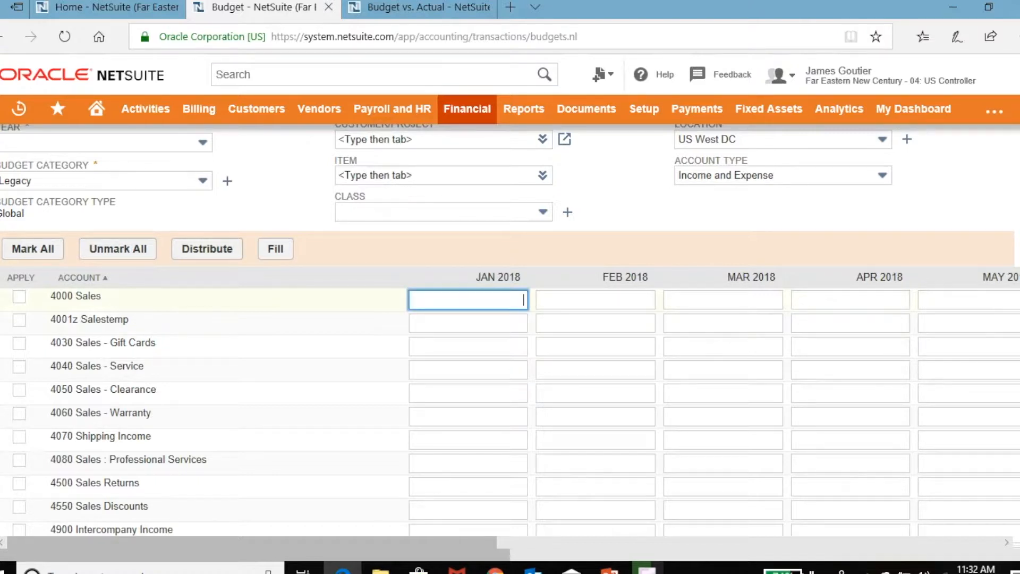
{"action": "type", "text": "70000"}
{"action": "left_click", "coordinate": [20, 297]}
{"action": "left_click", "coordinate": [19, 297]}
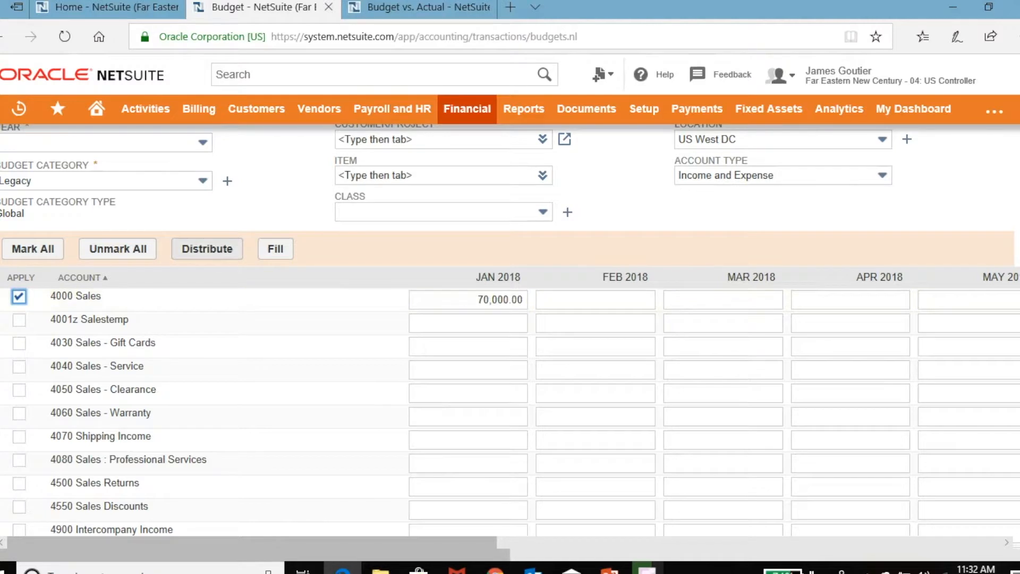
{"action": "left_click", "coordinate": [207, 249]}
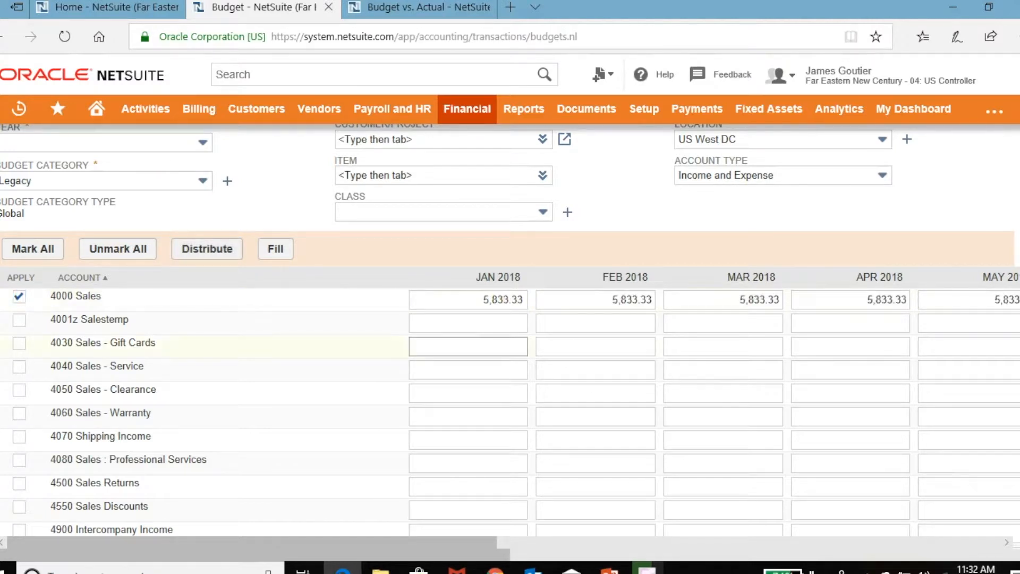
{"action": "scroll", "coordinate": [451, 346], "scroll_direction": "right", "scroll_amount": 1}
{"action": "scroll", "coordinate": [420, 346], "scroll_direction": "right", "scroll_amount": 2}
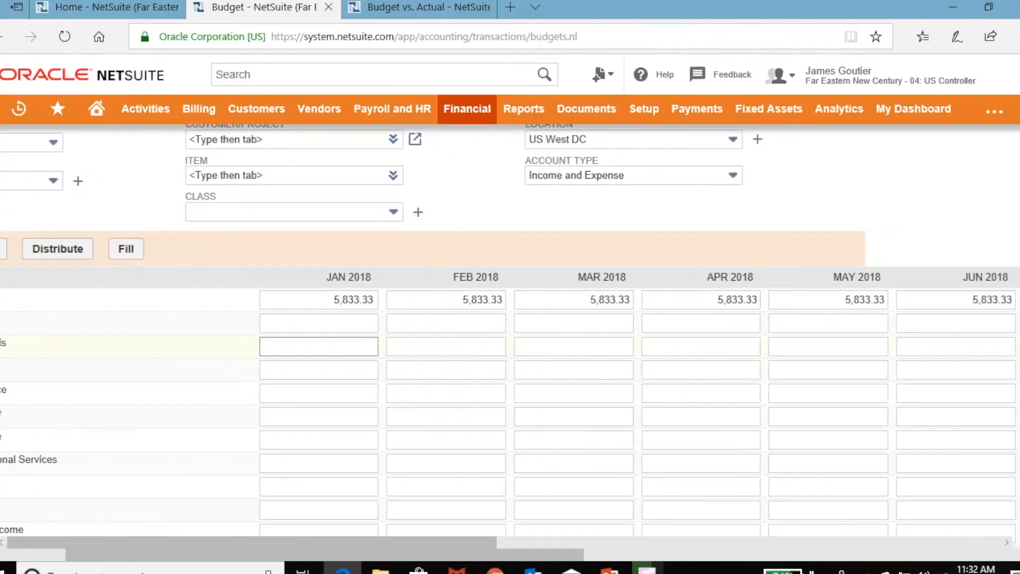
{"action": "scroll", "coordinate": [420, 347], "scroll_direction": "left", "scroll_amount": 1}
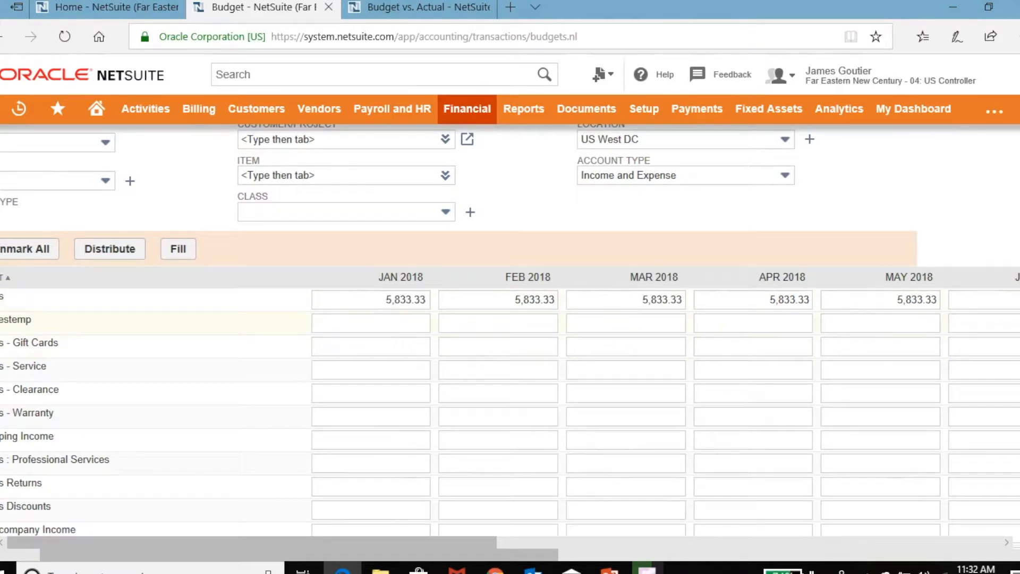
{"action": "scroll", "coordinate": [510, 340], "scroll_direction": "left", "scroll_amount": 2}
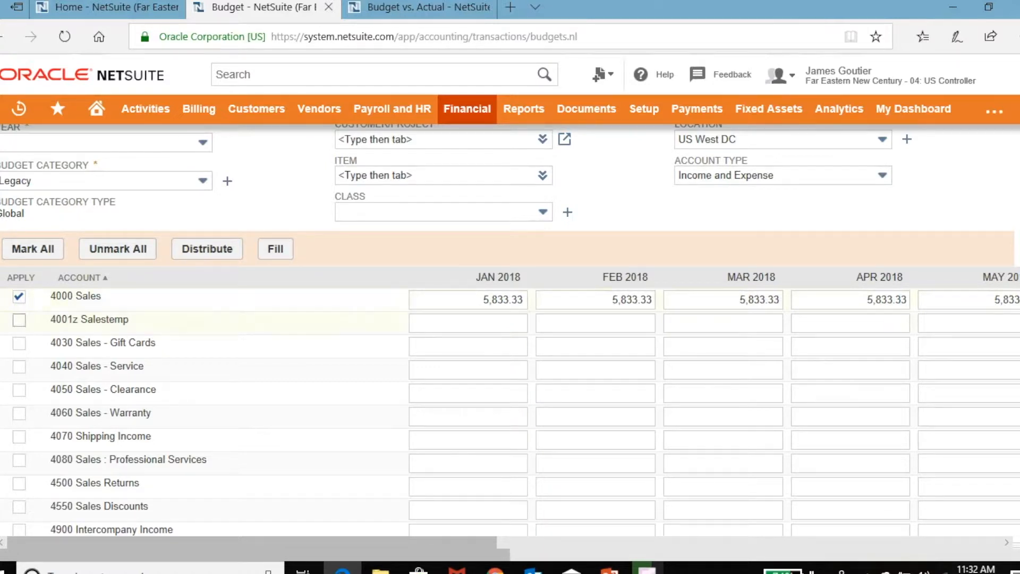
Enter 1,000 for 4001z Salestemp in JAN 2018 and repeat it across every month.
{"action": "left_click", "coordinate": [468, 323]}
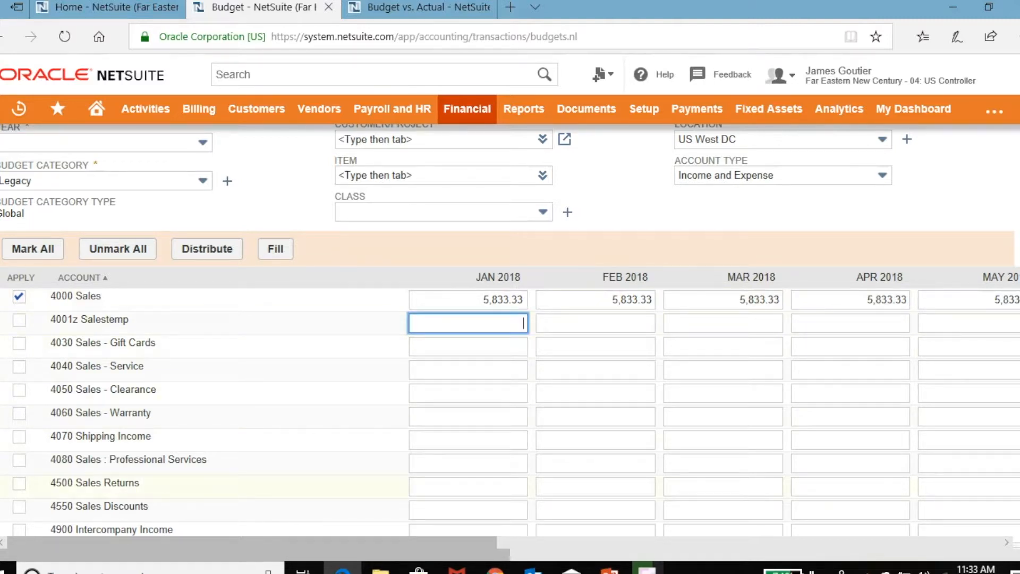
{"action": "type", "text": "10000"}
{"action": "key", "text": "BackSpace"}
{"action": "left_click", "coordinate": [19, 320]}
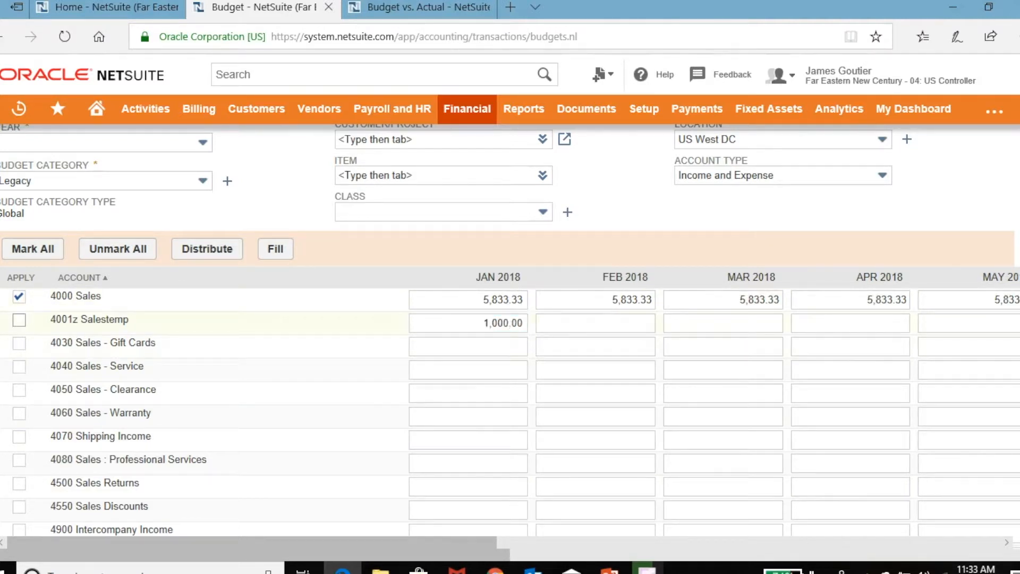
{"action": "left_click", "coordinate": [275, 249]}
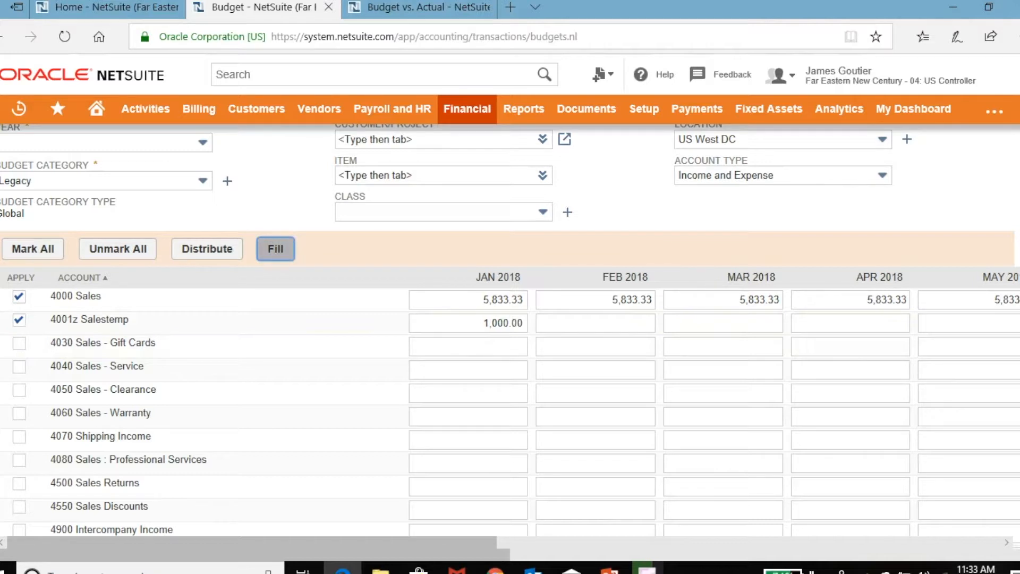
{"action": "scroll", "coordinate": [596, 323], "scroll_direction": "right", "scroll_amount": 8}
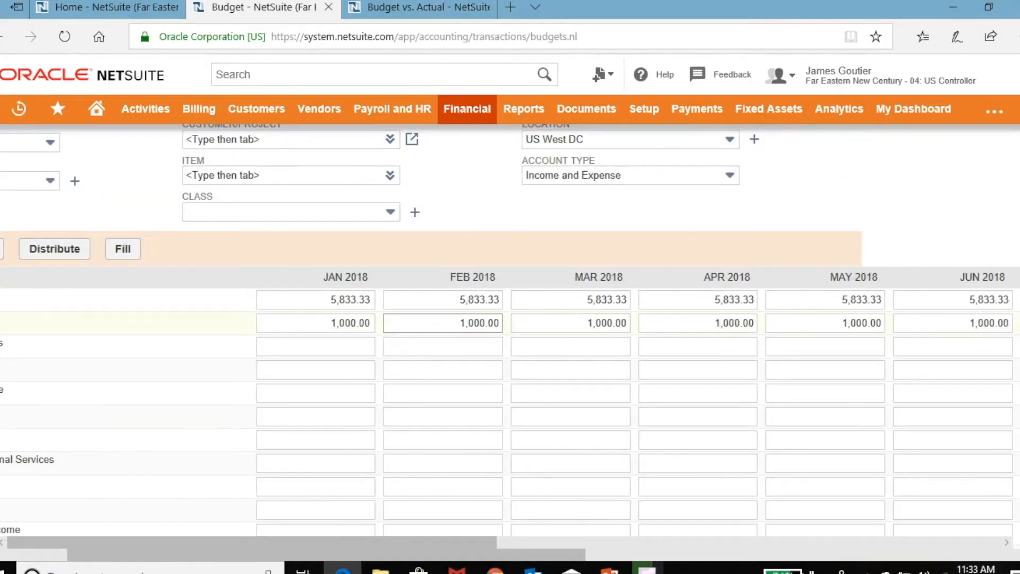
{"action": "scroll", "coordinate": [510, 340], "scroll_direction": "left", "scroll_amount": 8}
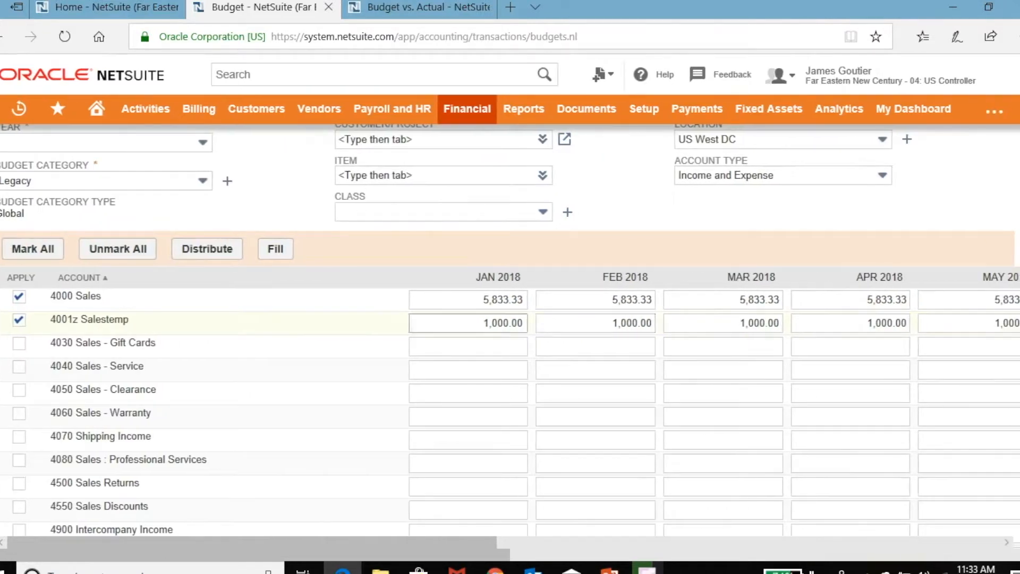
{"action": "scroll", "coordinate": [511, 341], "scroll_direction": "up", "scroll_amount": 2}
{"action": "scroll", "coordinate": [510, 327], "scroll_direction": "down", "scroll_amount": 7}
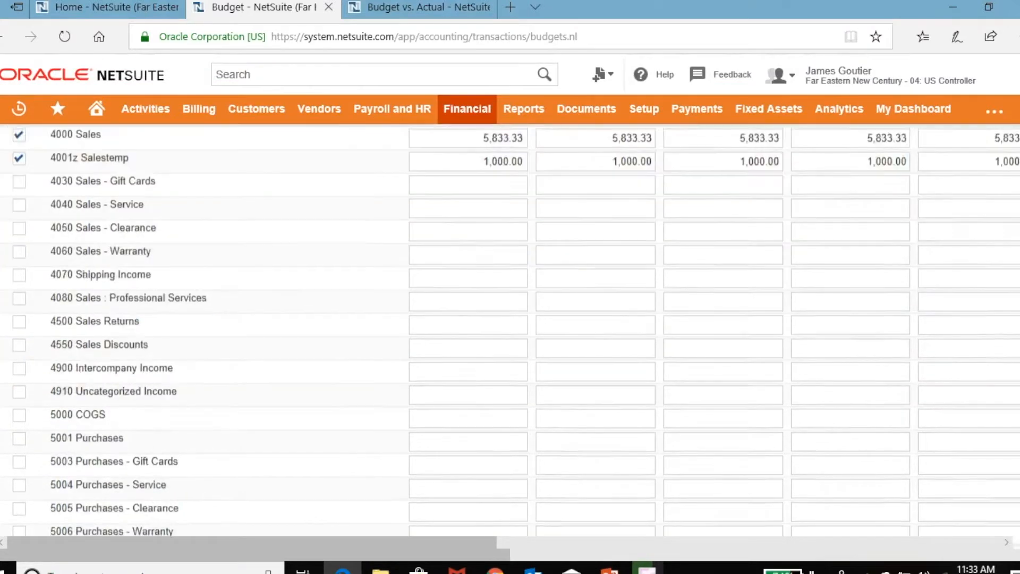
{"action": "scroll", "coordinate": [510, 330], "scroll_direction": "up", "scroll_amount": 7}
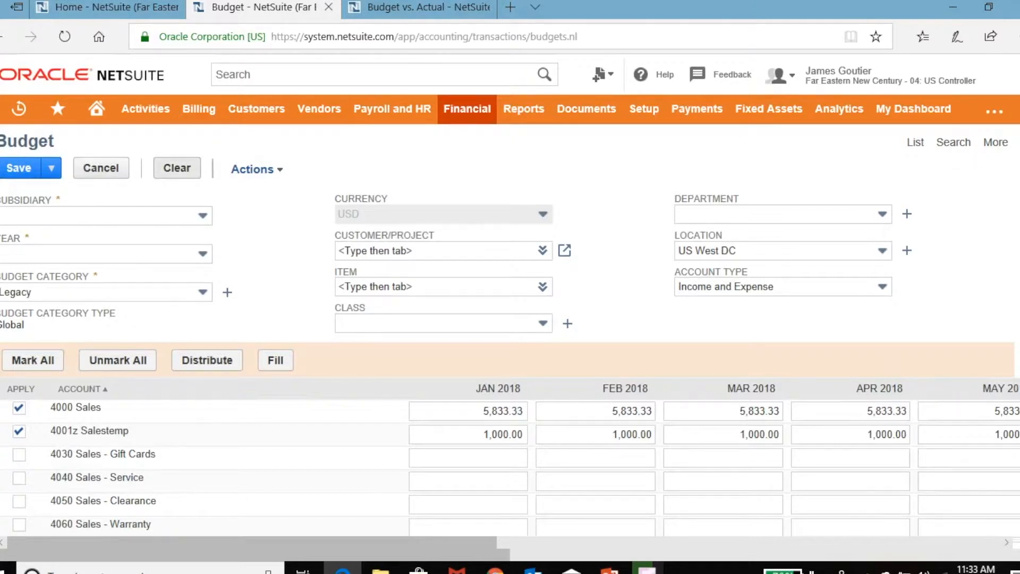
Close the unsaved budget tab and confirm leaving without saving.
{"action": "left_click", "coordinate": [329, 7]}
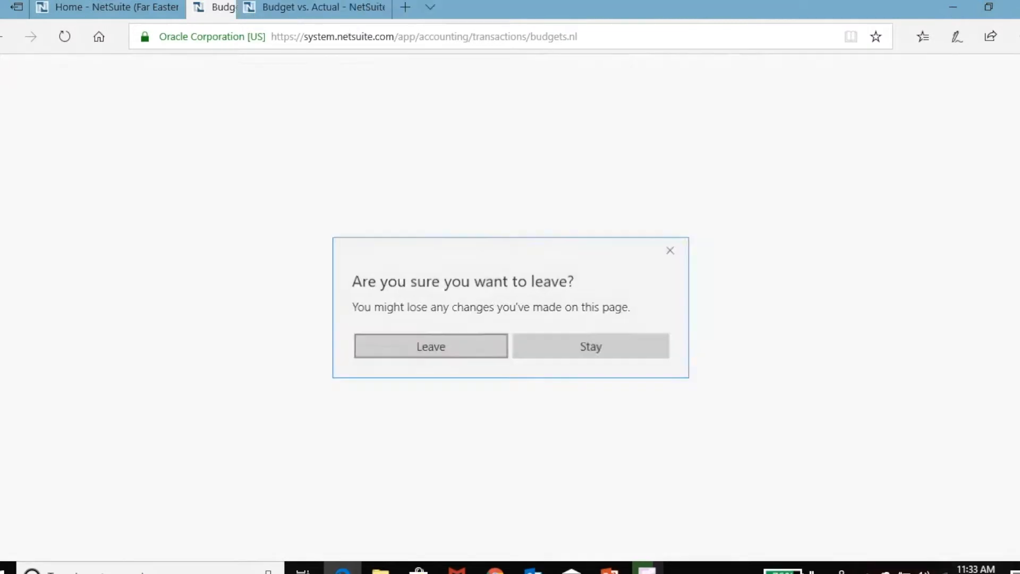
{"action": "key", "text": "Return"}
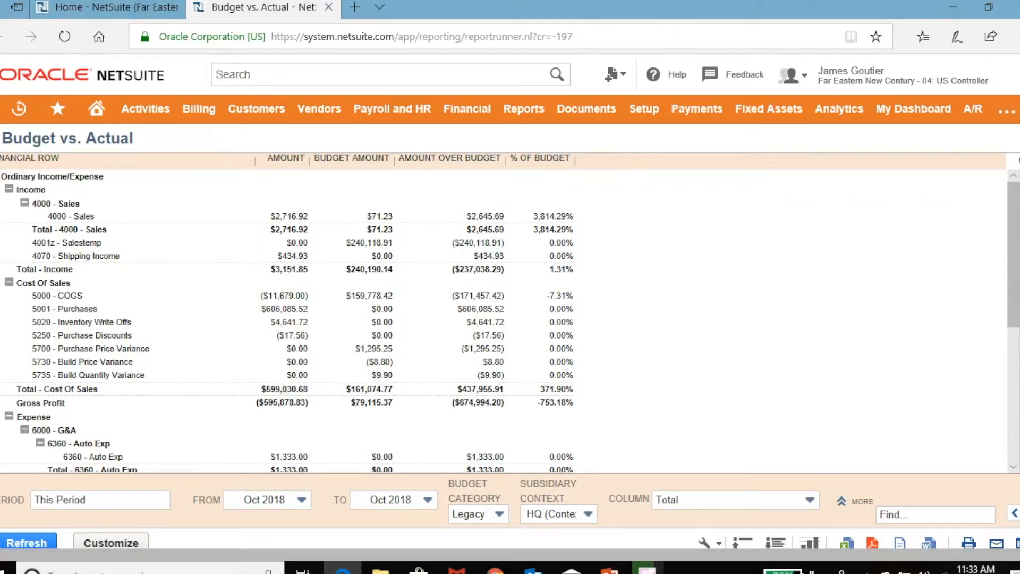
Review Custom Budget vs. Actual's layout, columns and more options in Report Builder, then close it.
{"action": "left_click", "coordinate": [111, 542]}
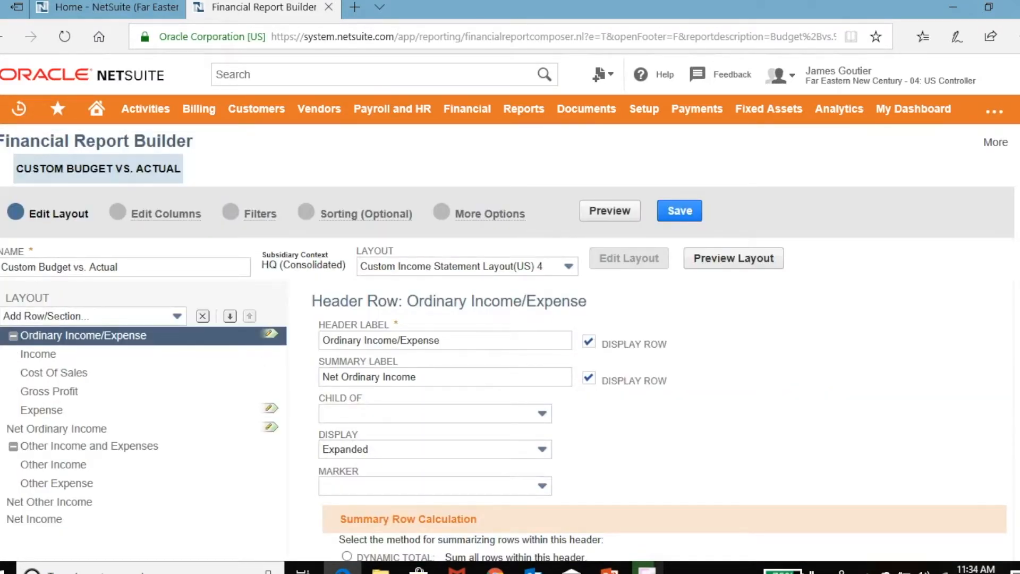
{"action": "scroll", "coordinate": [144, 354], "scroll_direction": "down", "scroll_amount": 1}
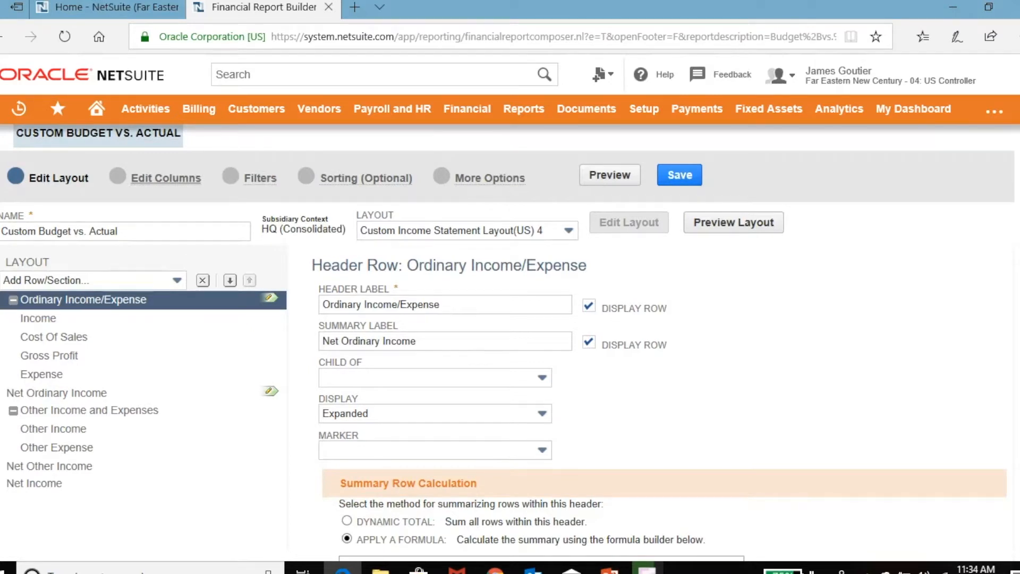
{"action": "left_click", "coordinate": [165, 178]}
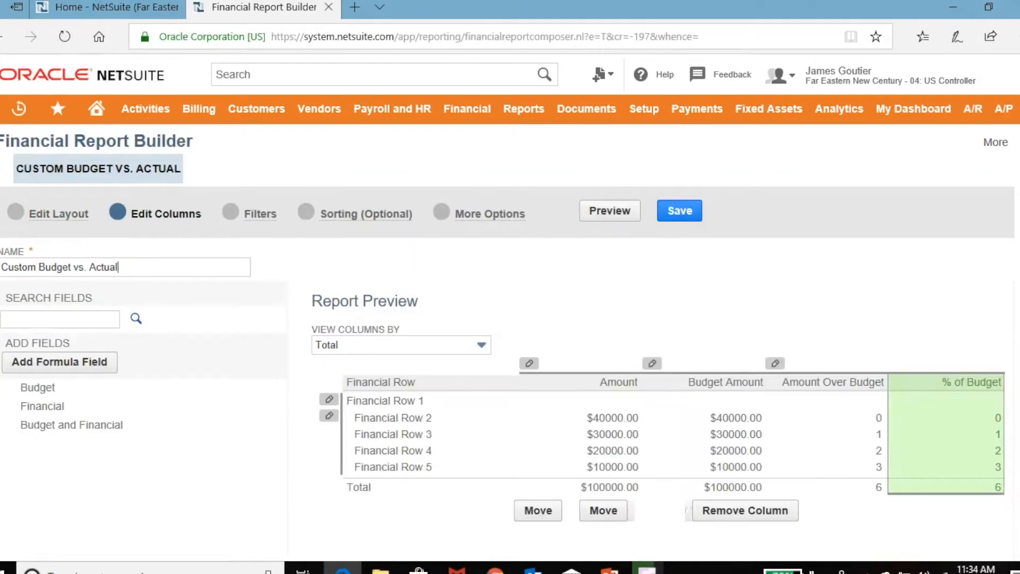
{"action": "left_click", "coordinate": [261, 214]}
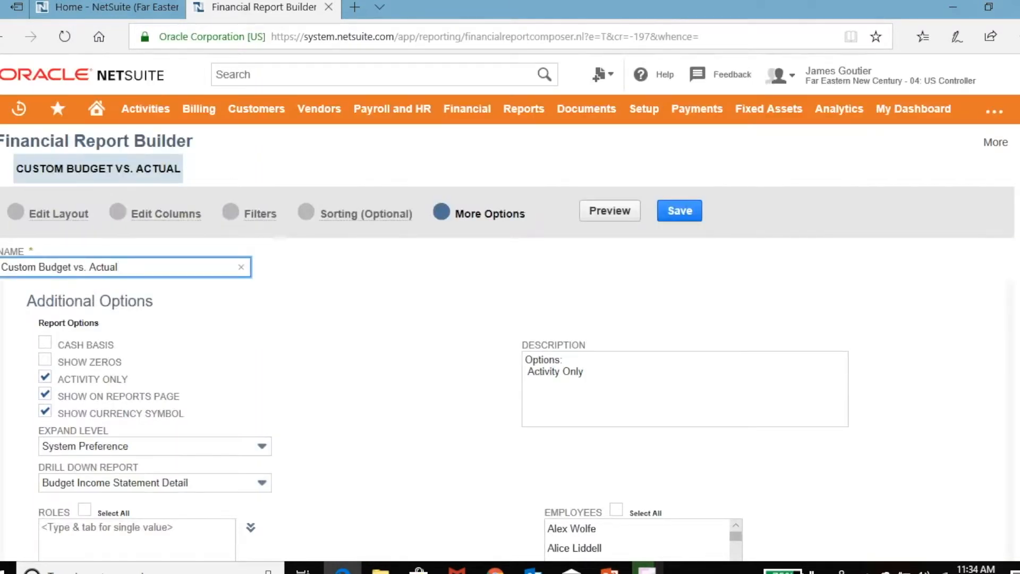
{"action": "scroll", "coordinate": [510, 298], "scroll_direction": "down", "scroll_amount": 5}
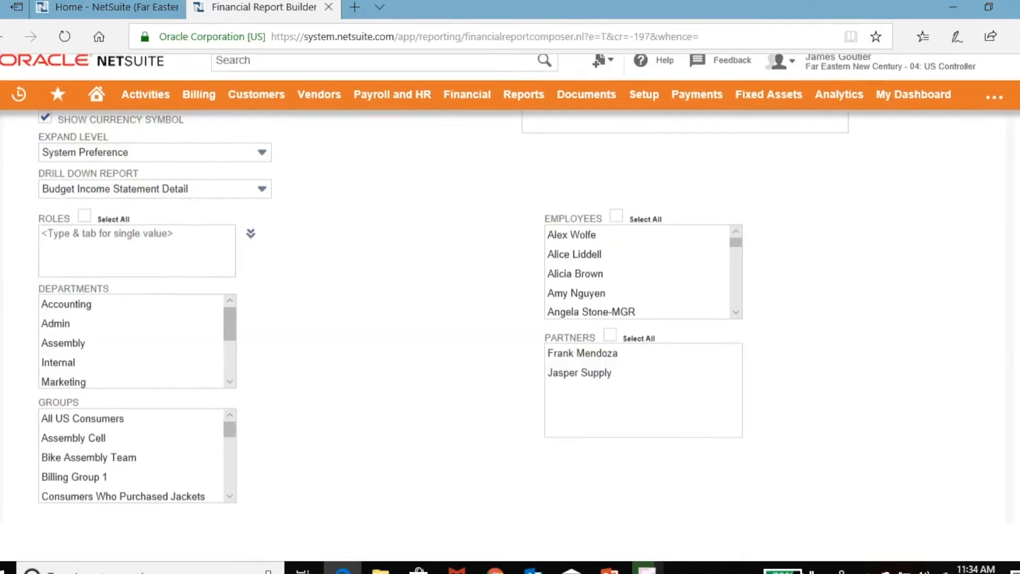
{"action": "scroll", "coordinate": [510, 298], "scroll_direction": "up", "scroll_amount": 5}
{"action": "key", "text": "ctrl+w"}
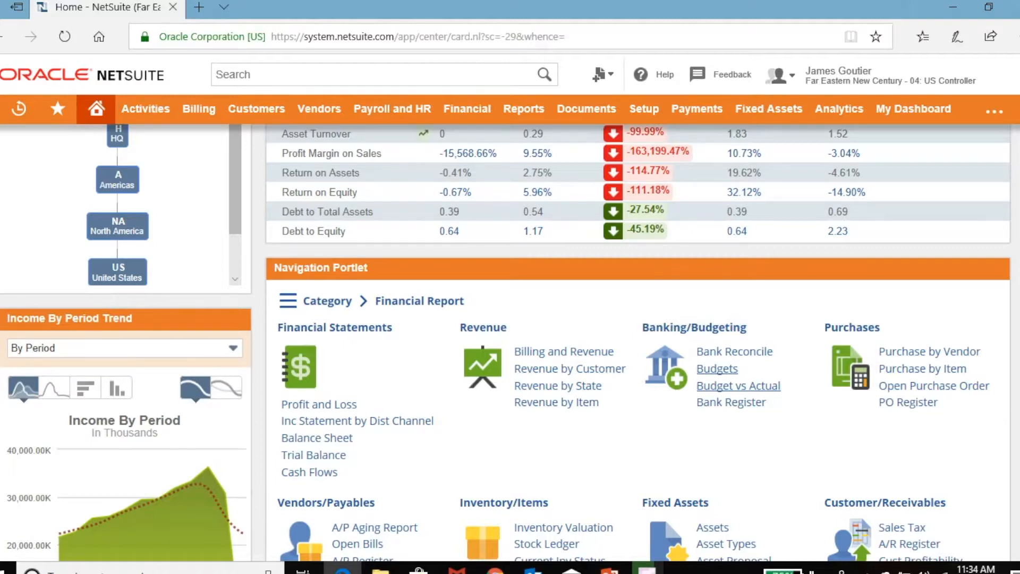
From the Home dashboard's Period Close portlet, open Accounting Periods in a separate browser tab.
{"action": "scroll", "coordinate": [638, 345], "scroll_direction": "down", "scroll_amount": 1}
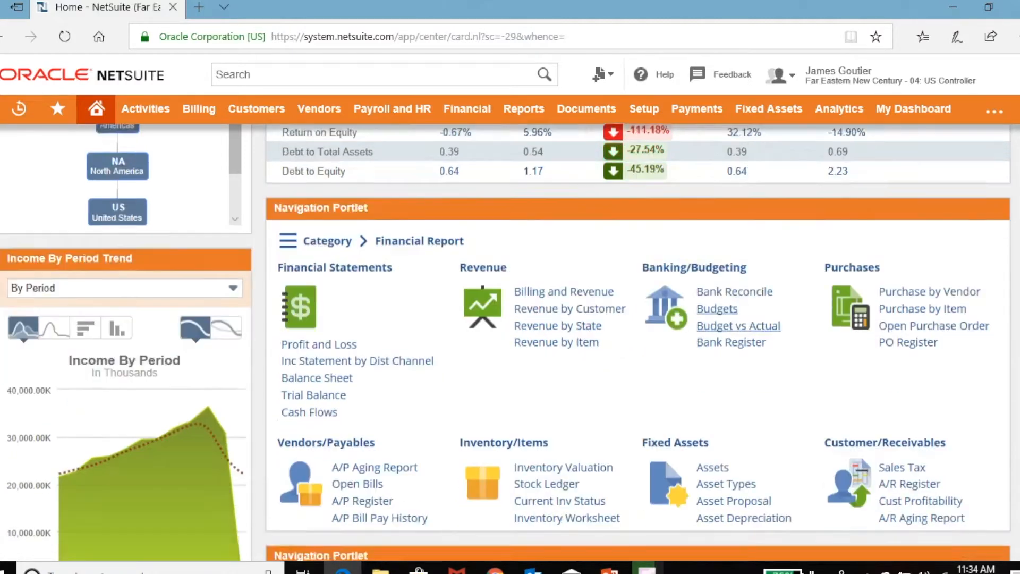
{"action": "scroll", "coordinate": [510, 340], "scroll_direction": "down", "scroll_amount": 4}
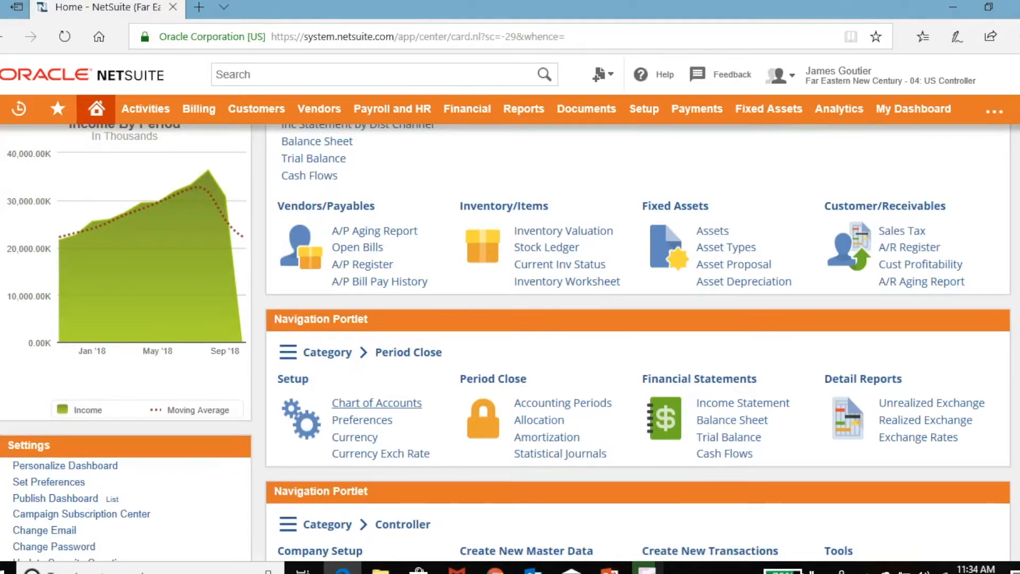
{"action": "right_click", "coordinate": [584, 405]}
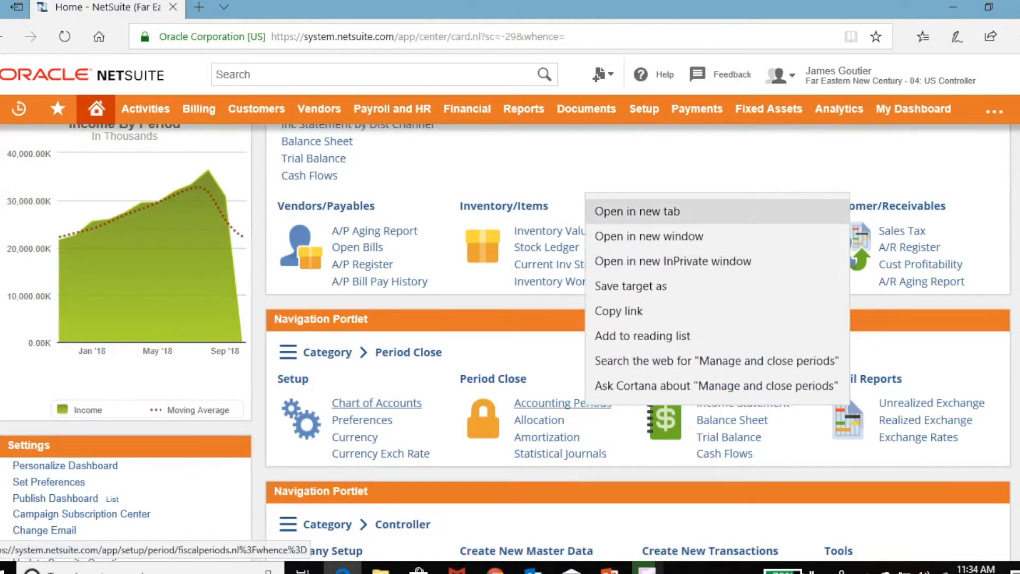
{"action": "left_click", "coordinate": [616, 212]}
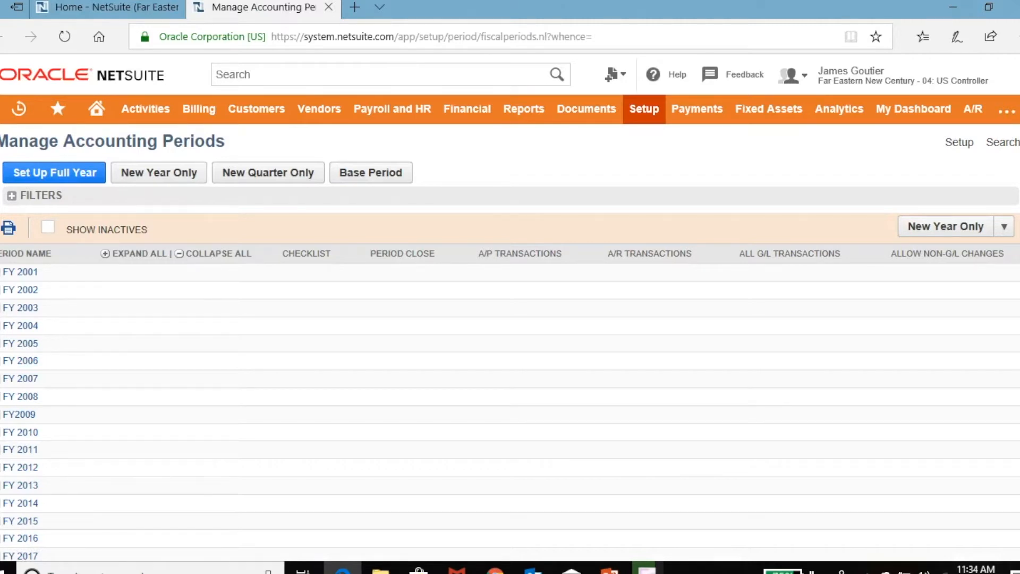
{"action": "scroll", "coordinate": [510, 385], "scroll_direction": "down", "scroll_amount": 4}
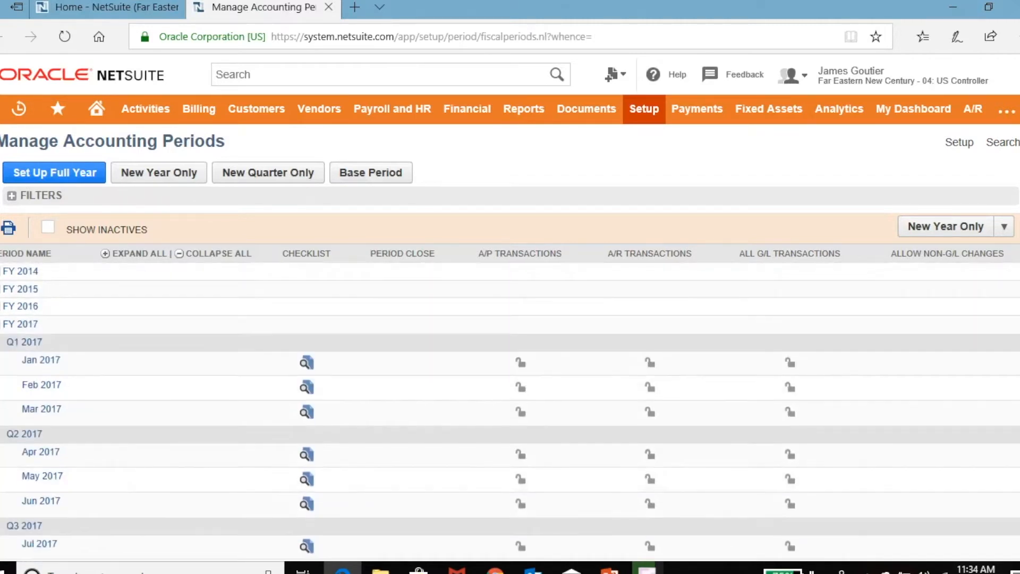
{"action": "scroll", "coordinate": [510, 385], "scroll_direction": "up", "scroll_amount": 4}
{"action": "scroll", "coordinate": [510, 385], "scroll_direction": "down", "scroll_amount": 5}
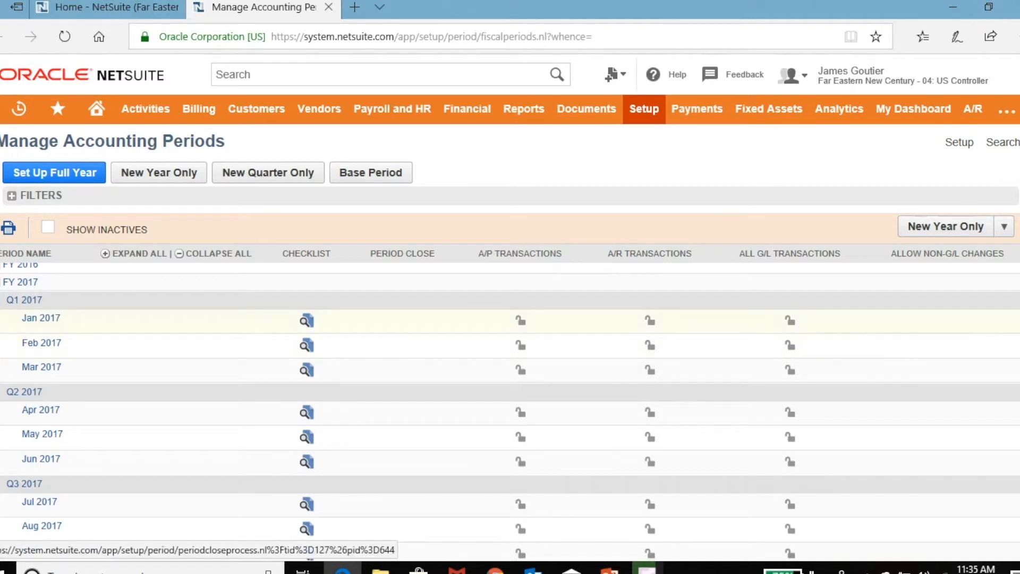
Open the Jan 2017 period close checklist and go to its Lock A/R task.
{"action": "left_click", "coordinate": [307, 320]}
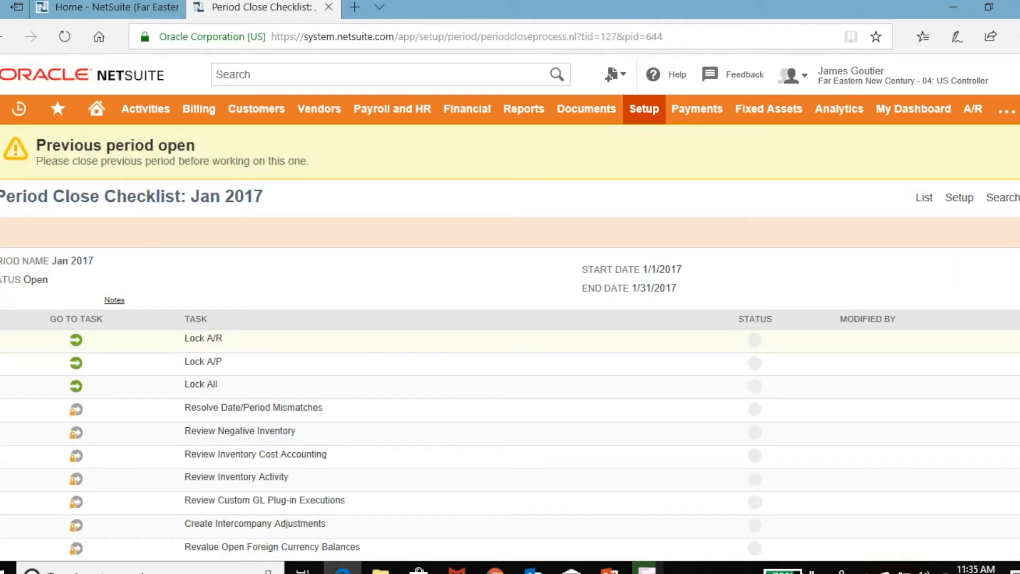
{"action": "scroll", "coordinate": [307, 387], "scroll_direction": "down", "scroll_amount": 1}
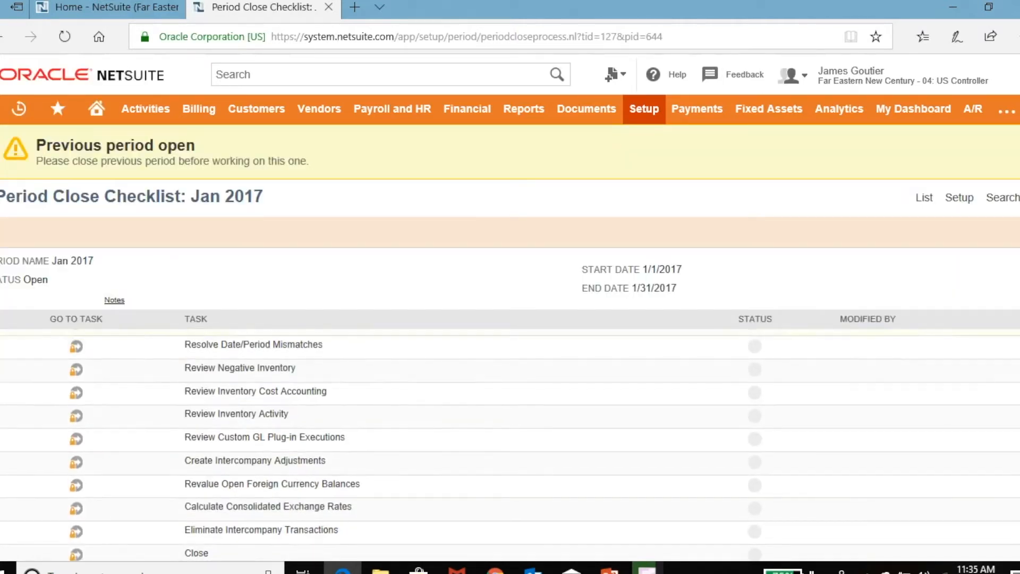
{"action": "scroll", "coordinate": [307, 386], "scroll_direction": "up", "scroll_amount": 1}
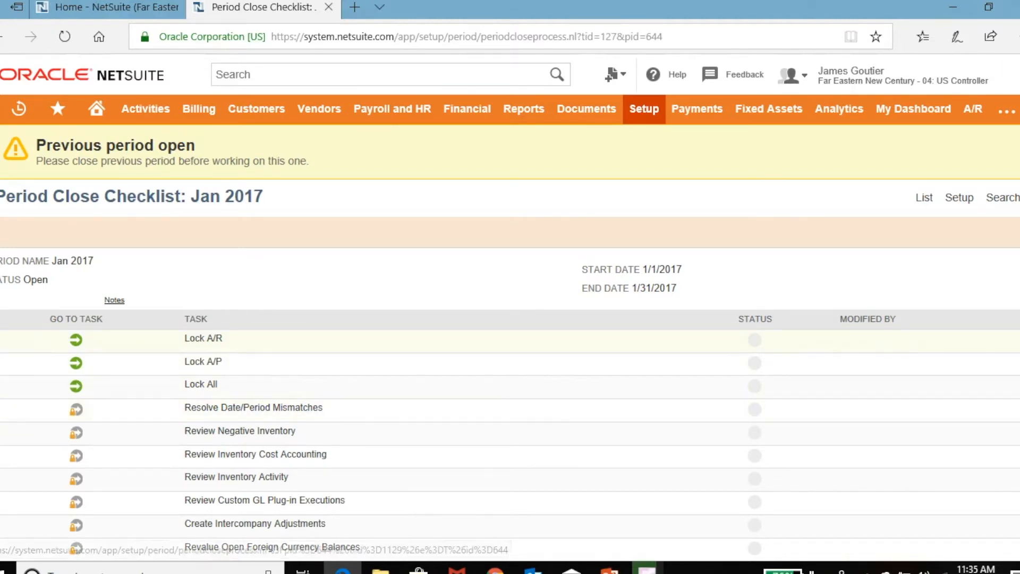
{"action": "left_click", "coordinate": [76, 340]}
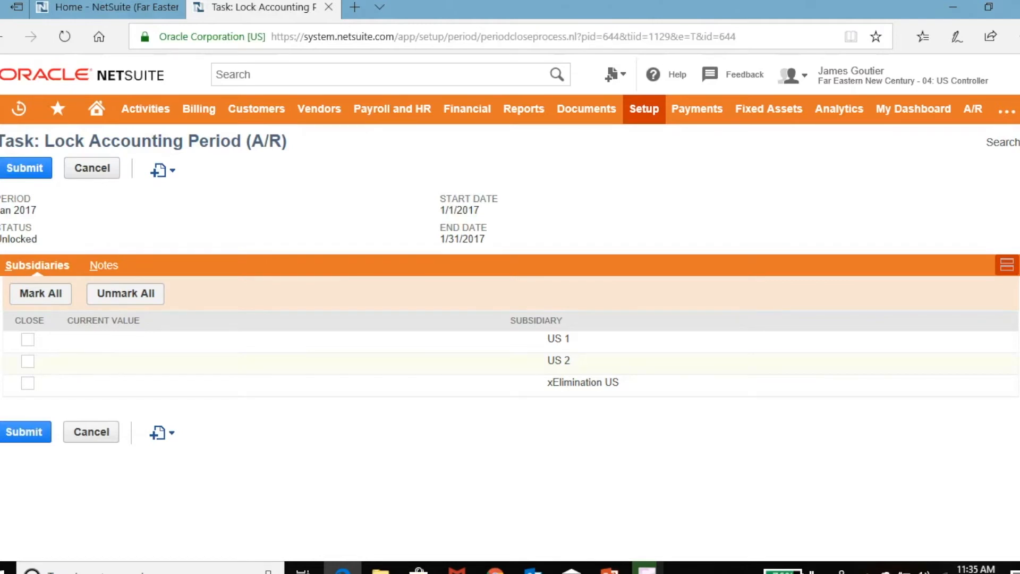
Mark then unmark all subsidiaries, check the Notes subtab, and cancel the Lock A/R task unsubmitted.
{"action": "left_click", "coordinate": [41, 293]}
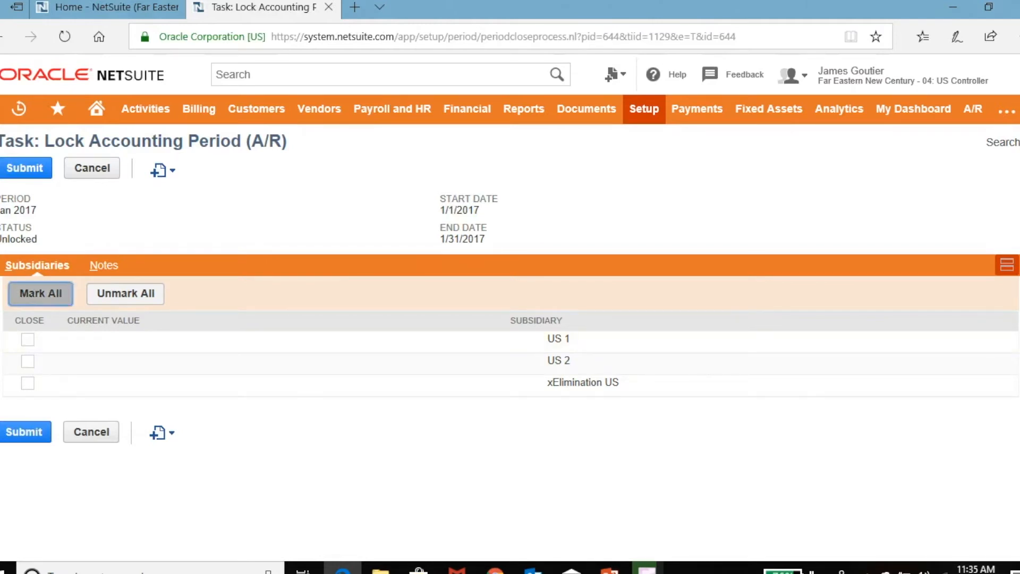
{"action": "left_click", "coordinate": [125, 294]}
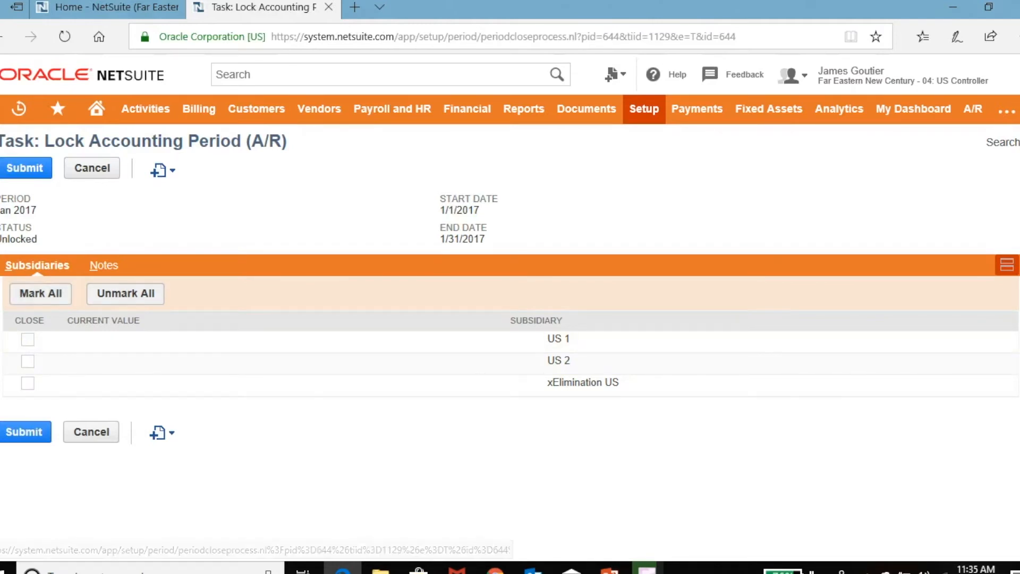
{"action": "left_click", "coordinate": [104, 265]}
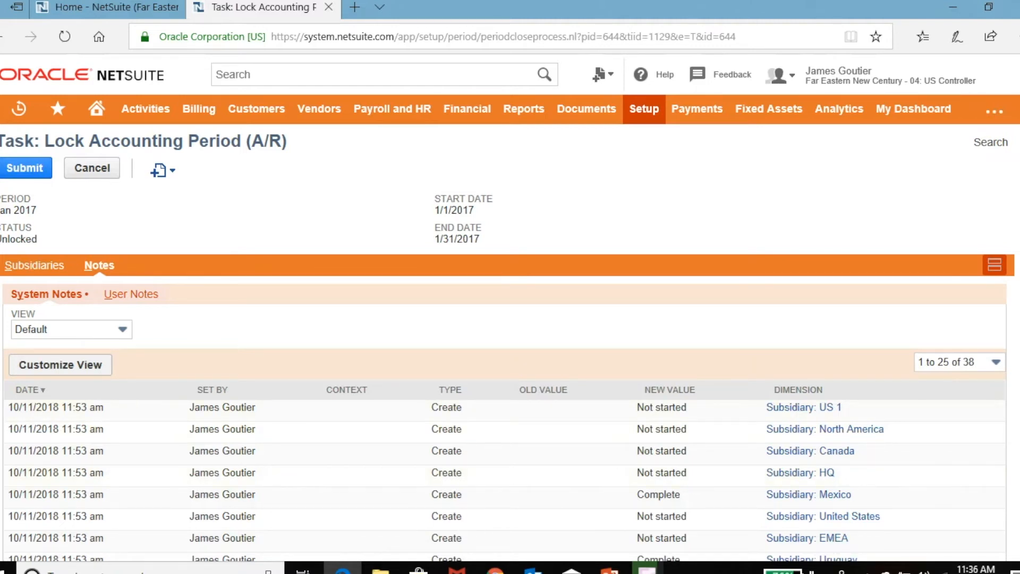
{"action": "left_click", "coordinate": [92, 168]}
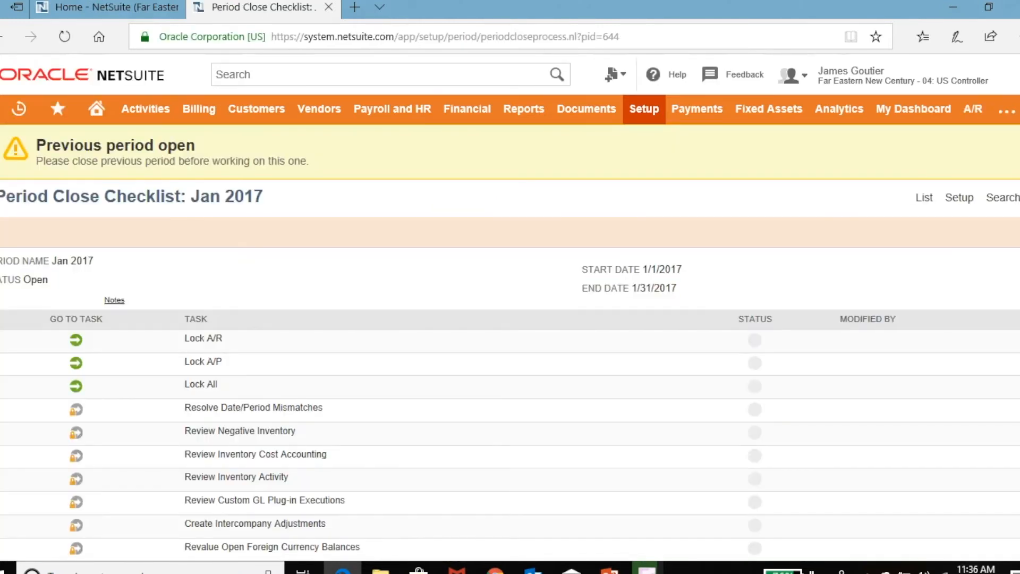
Close the Period Close Checklist tab and scroll the Home dashboard back to the Period Close links.
{"action": "scroll", "coordinate": [510, 441], "scroll_direction": "down", "scroll_amount": 2}
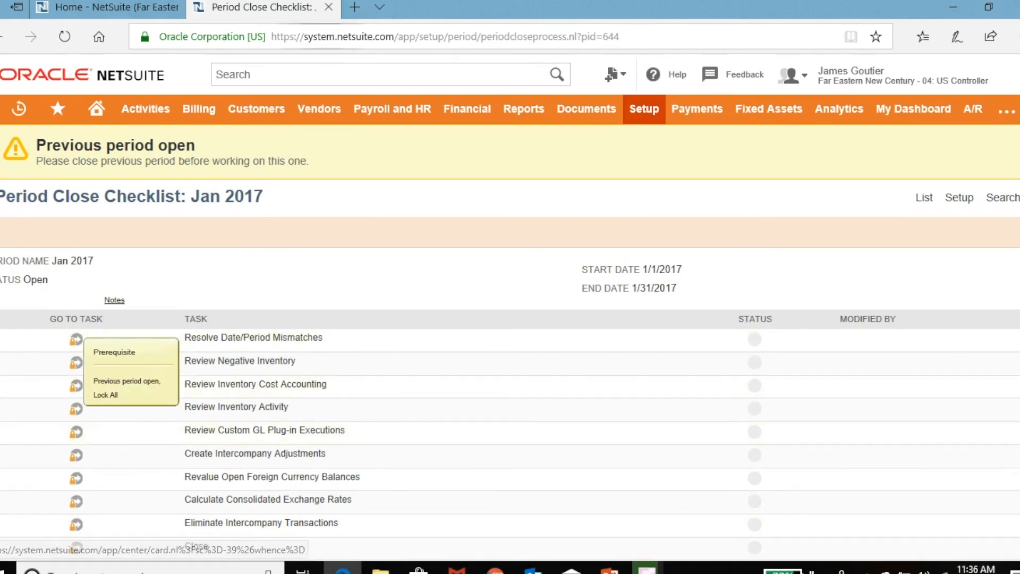
{"action": "left_click", "coordinate": [328, 7]}
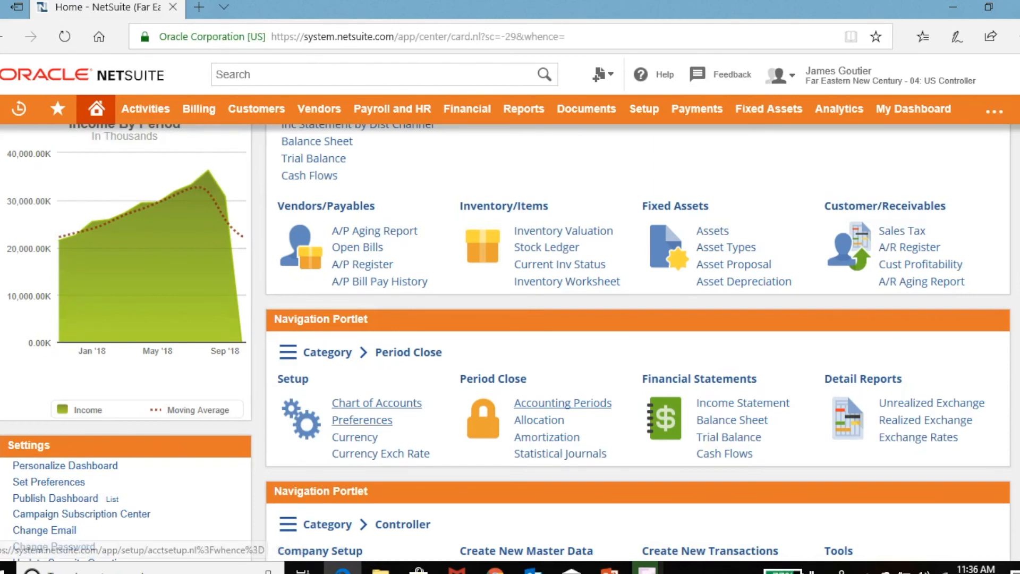
{"action": "scroll", "coordinate": [506, 340], "scroll_direction": "down", "scroll_amount": 2}
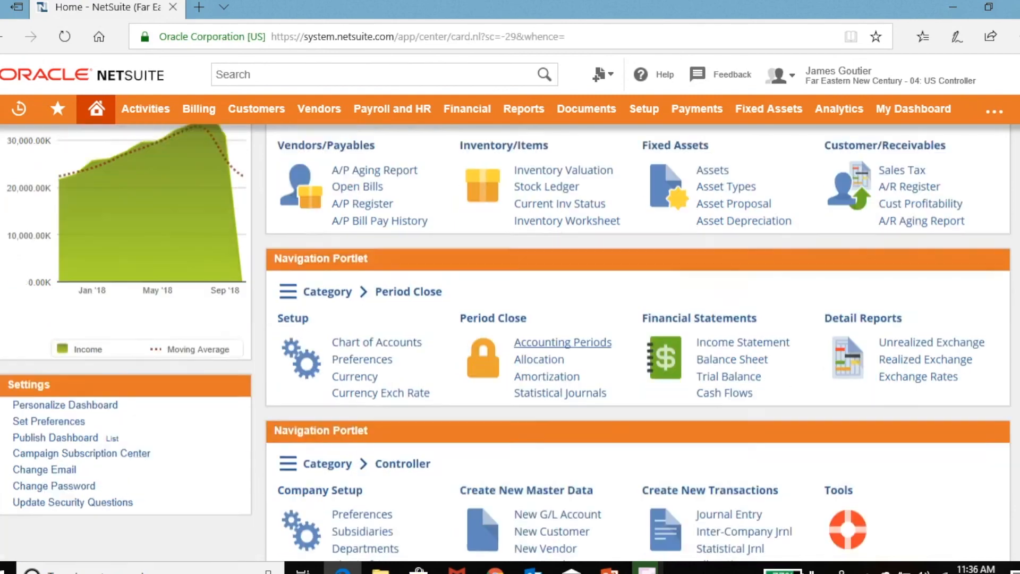